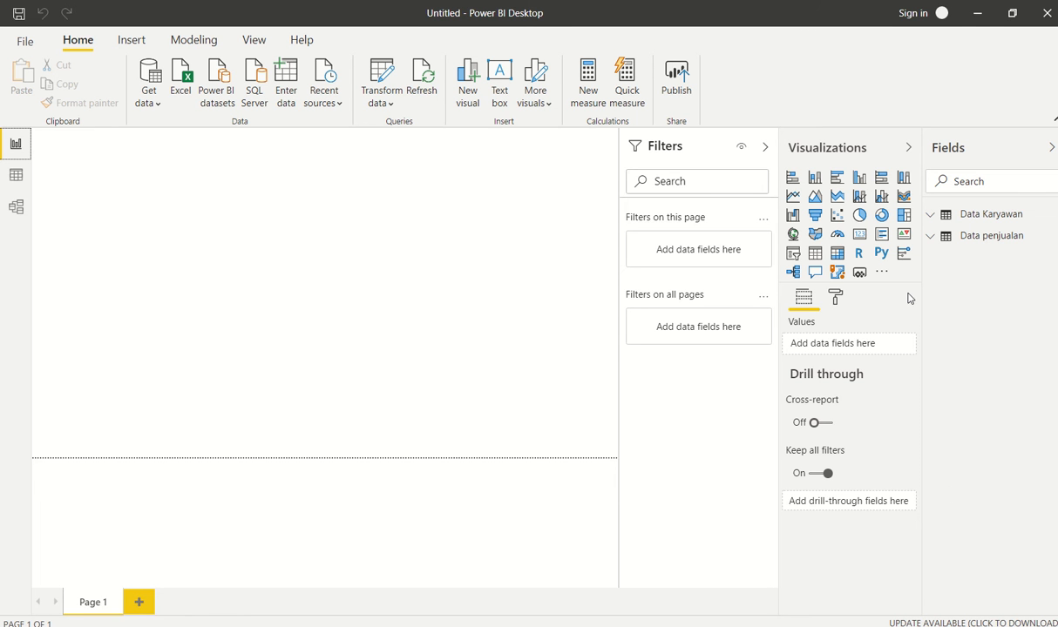
- Examine the rows and columns of the Data Karyawan and Data penjualan tables in data view
left_click(15, 174)
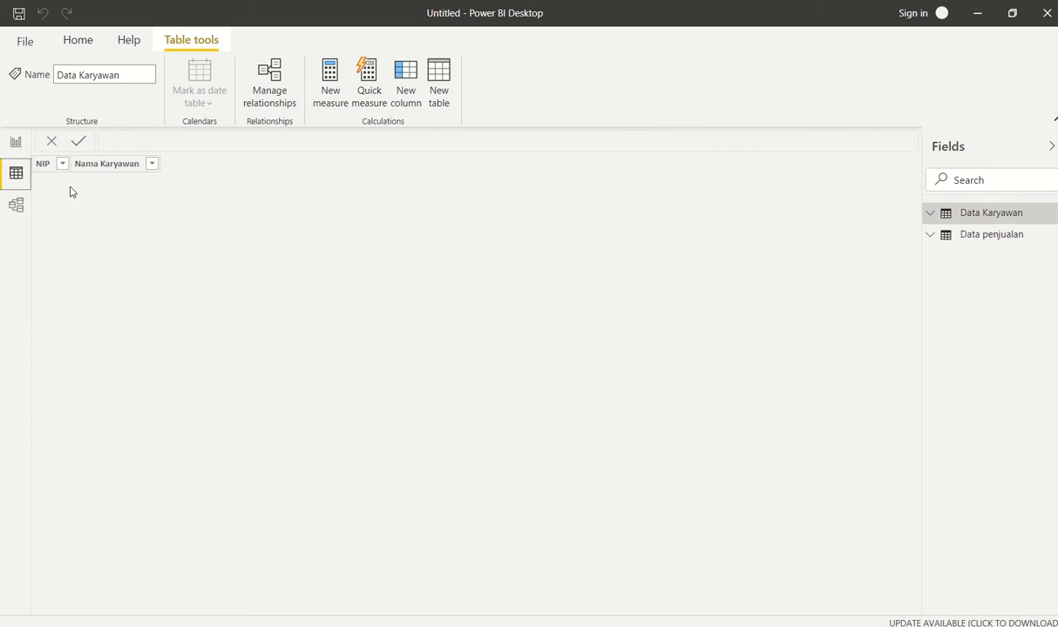
left_click(994, 222)
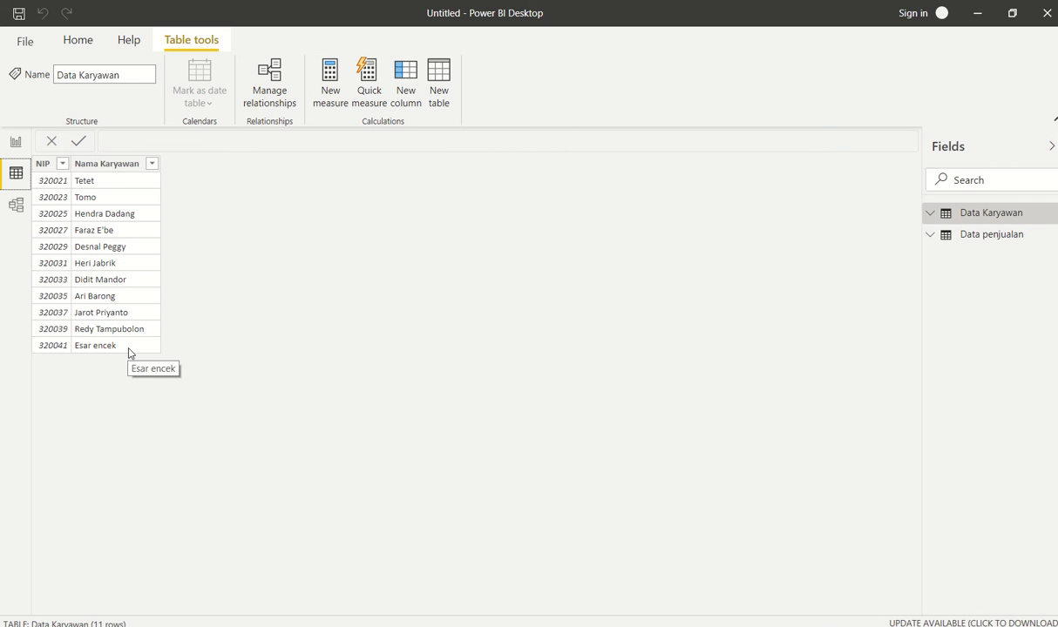
left_click(990, 235)
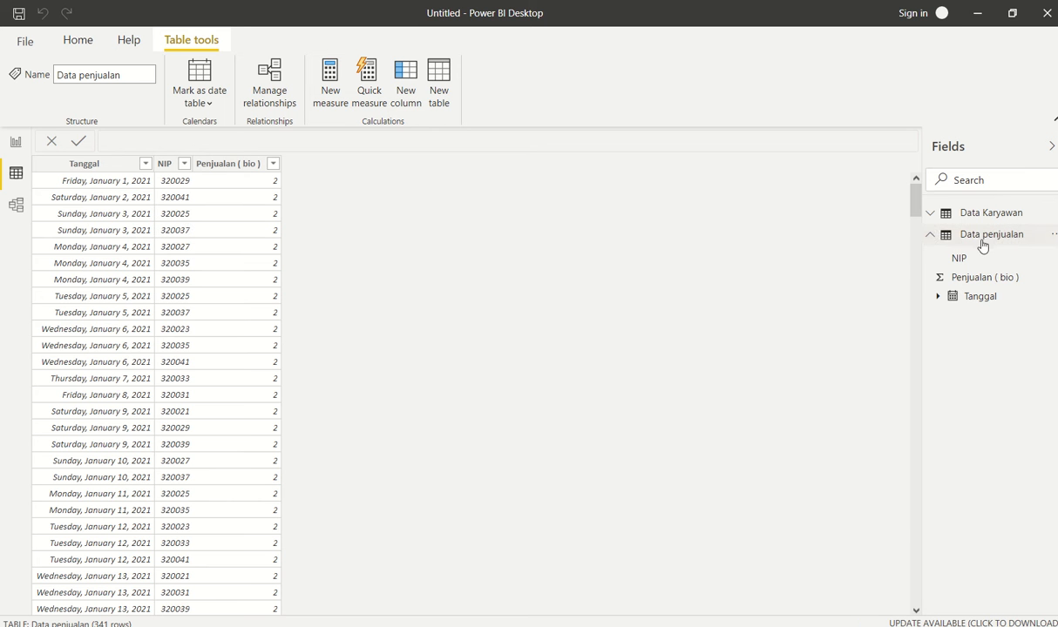
left_click(992, 214)
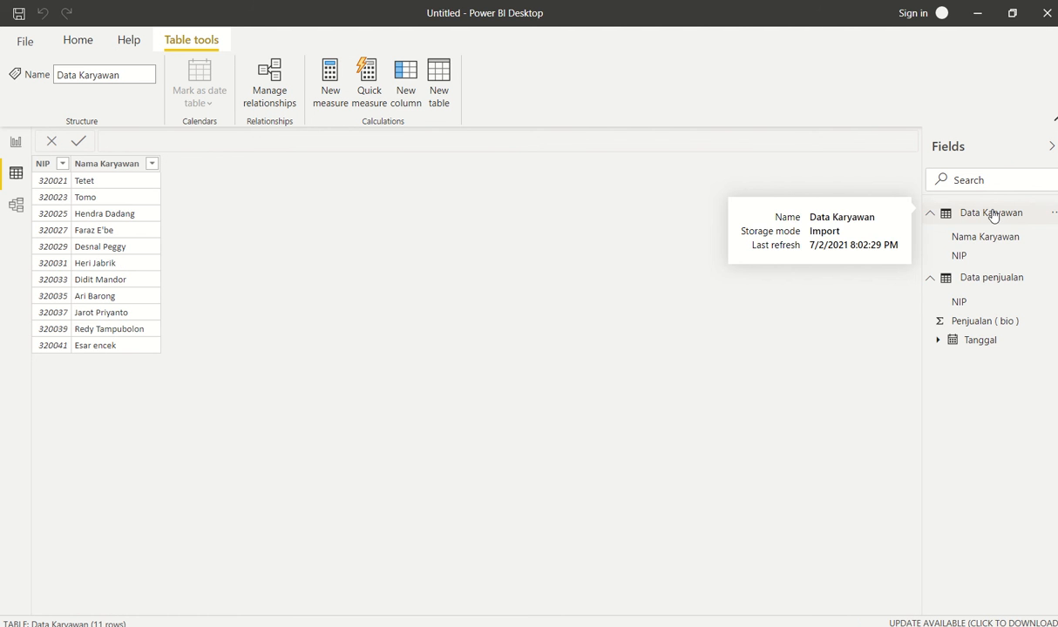
left_click(983, 279)
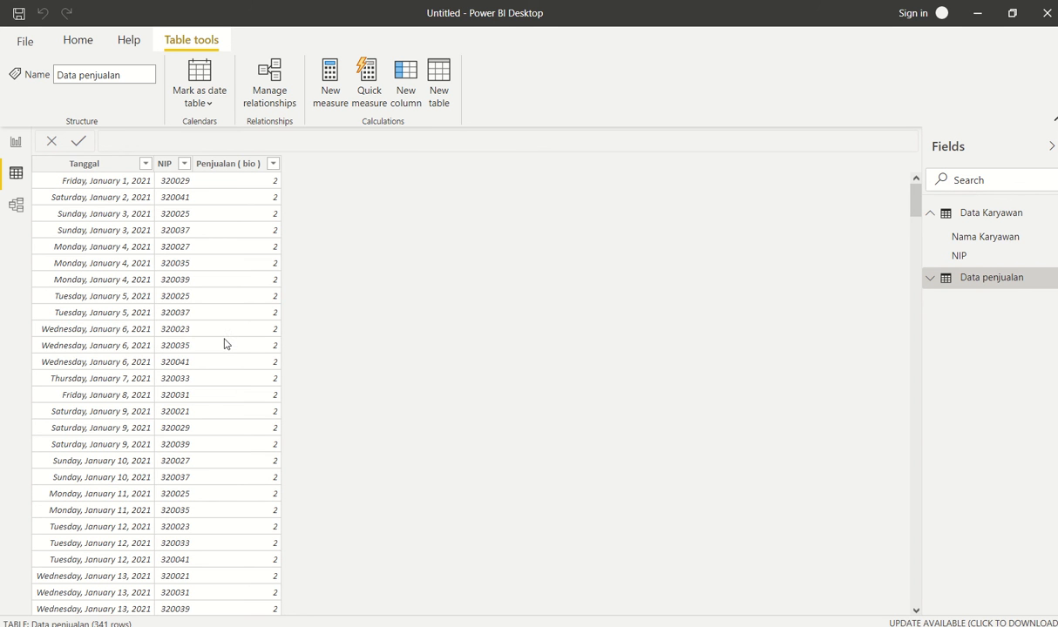
scroll(224, 342, "down", 5)
scroll(224, 345, "up", 5)
scroll(224, 345, "down", 20)
scroll(224, 345, "down", 20)
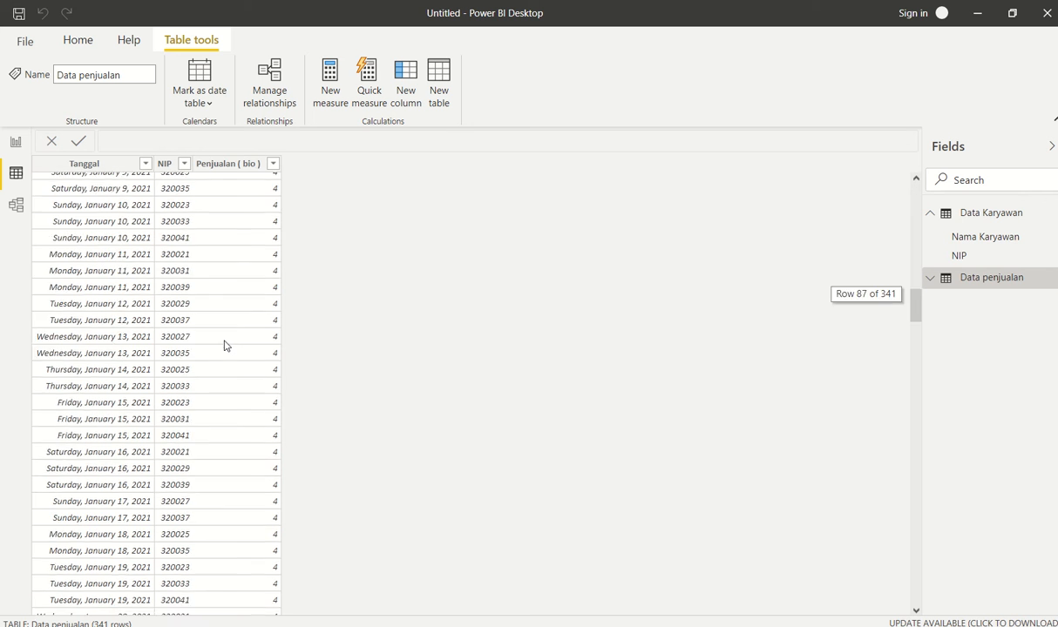
scroll(224, 345, "down", 5)
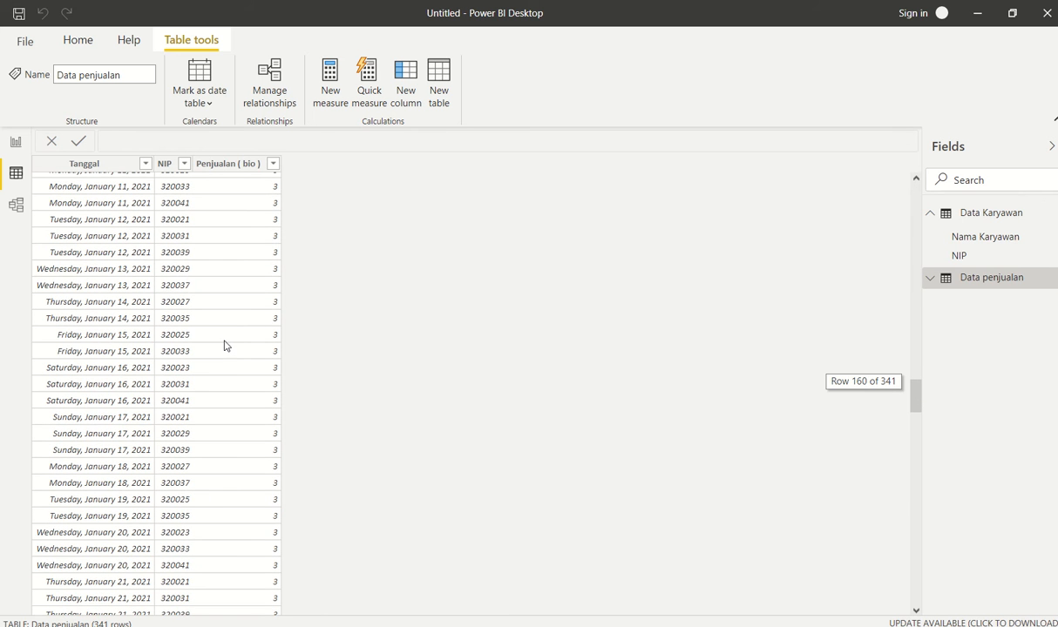
- Insert a table visual on the report page and move it away from the page's upper corner
left_click(15, 144)
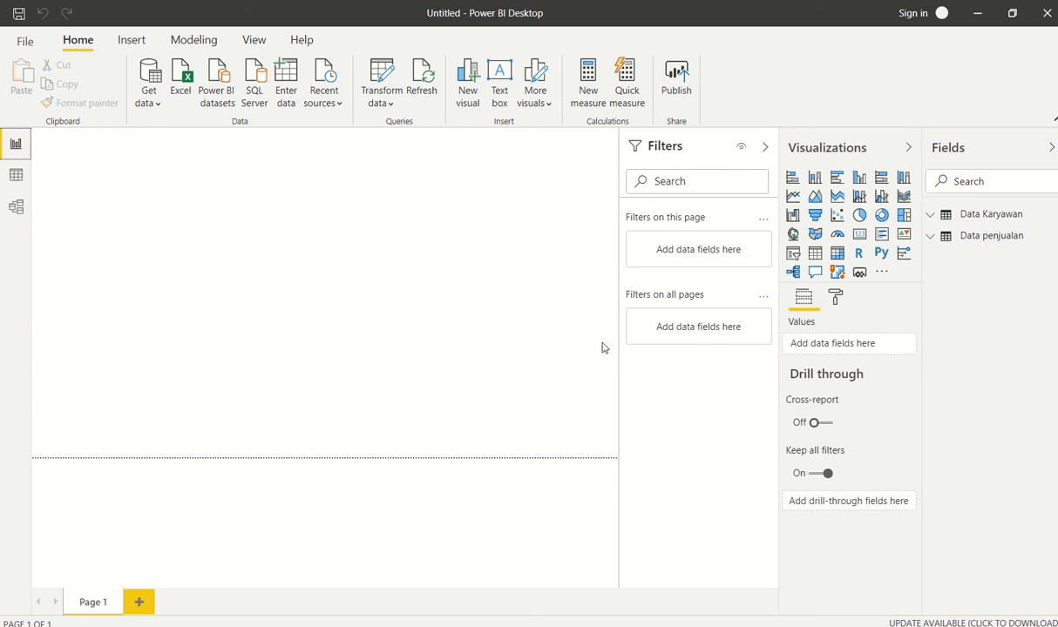
left_click(815, 253)
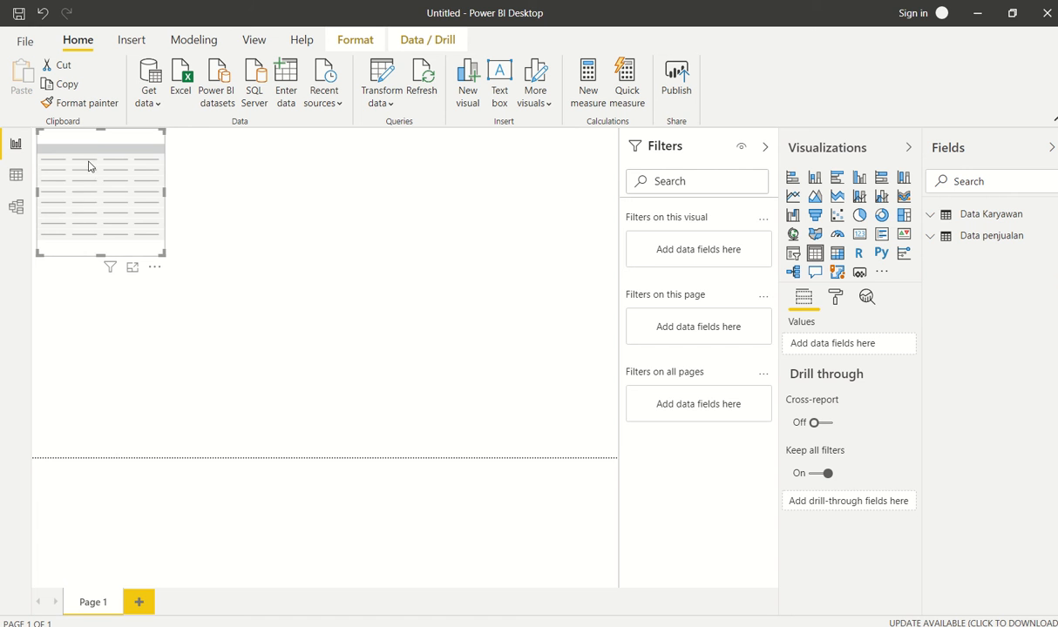
left_click_drag(94, 142, 193, 223)
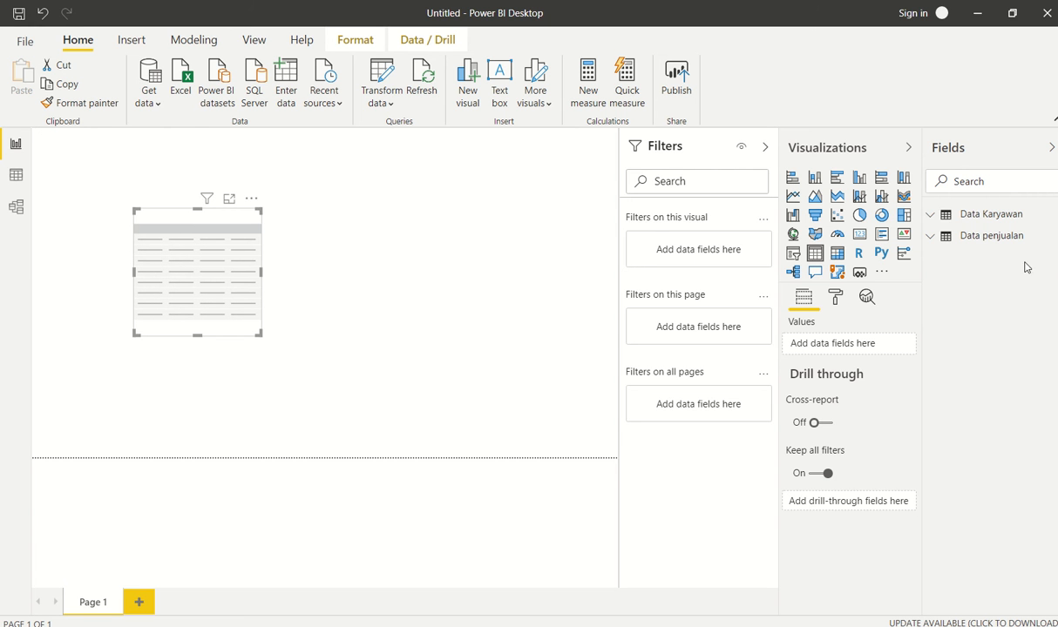
- Fill the table visual with NIP, set to Don't summarize, and Penjualan ( bio ) from Data penjualan, and widen the visual
left_click(934, 241)
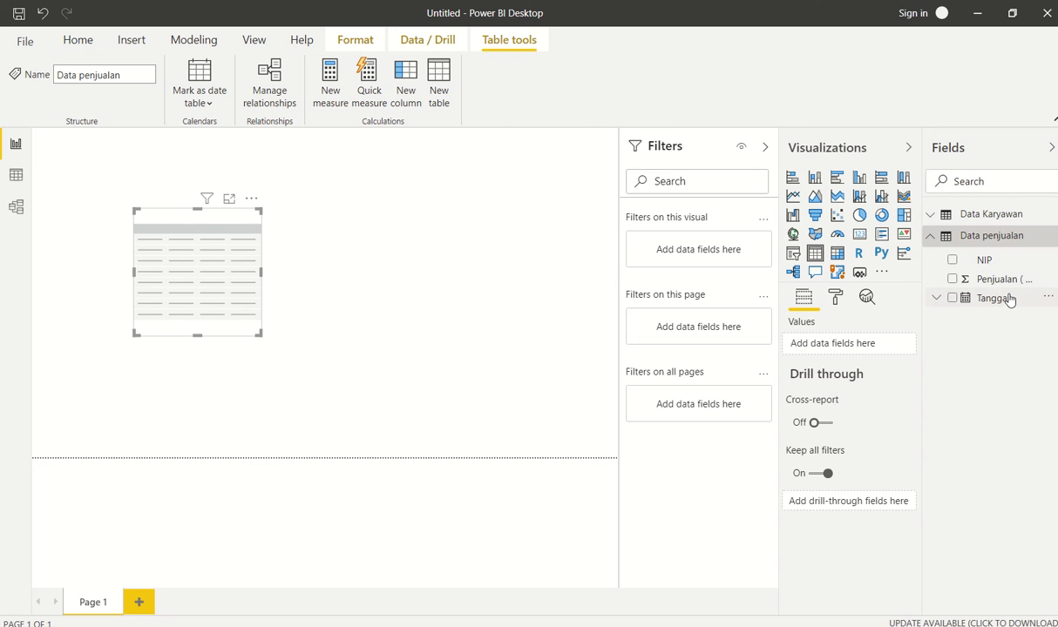
left_click_drag(986, 266, 819, 344)
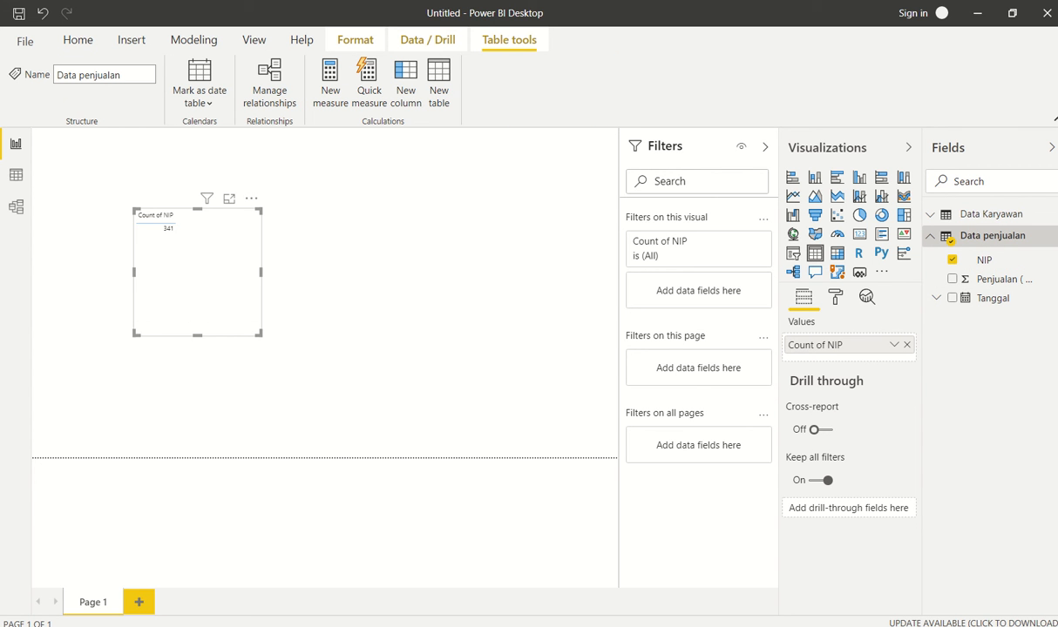
left_click(894, 345)
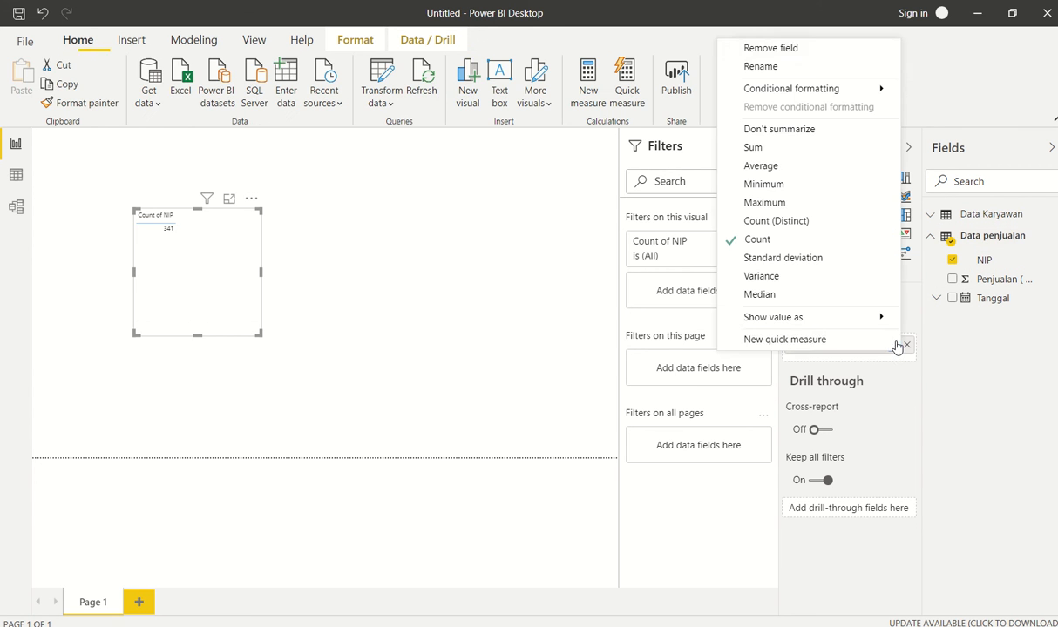
left_click(787, 131)
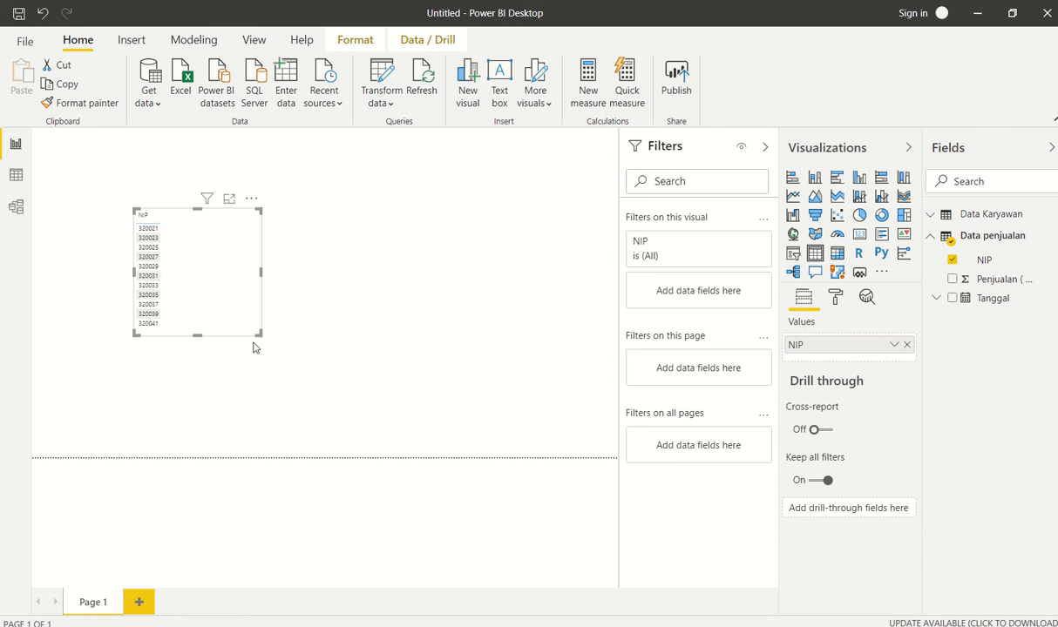
left_click_drag(258, 332, 296, 333)
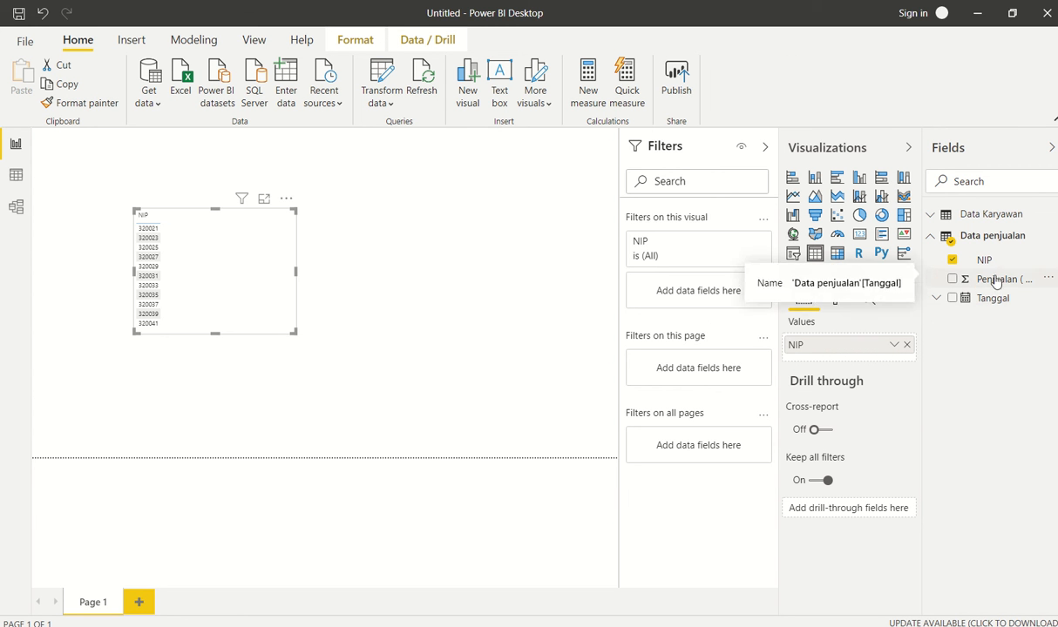
left_click_drag(998, 279, 889, 361)
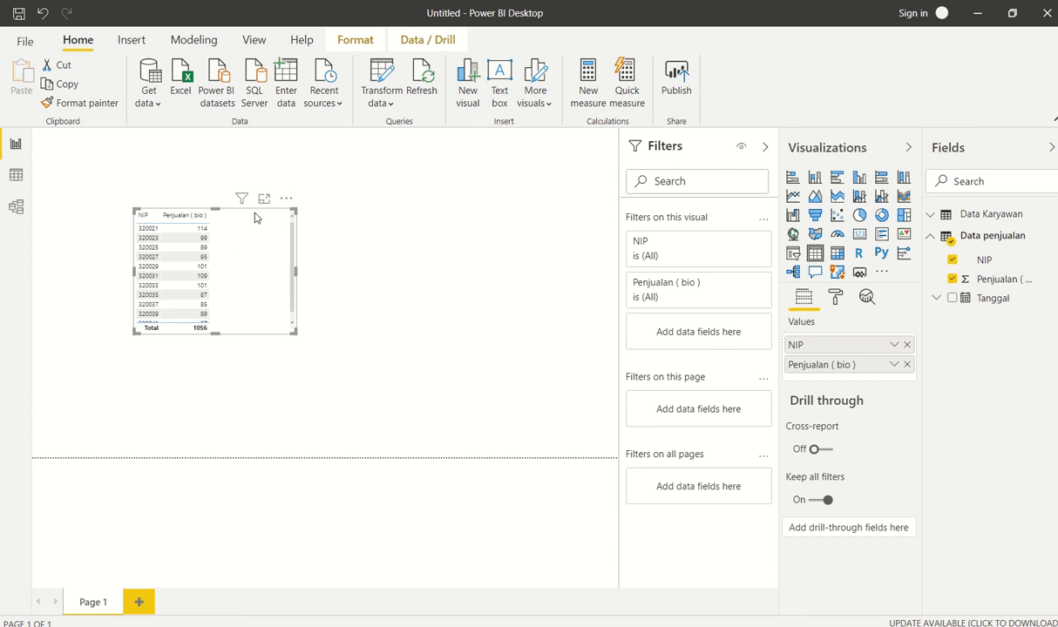
- Sort the table visual by Penjualan ( bio ) and stretch it taller
left_click(286, 199)
mouse_move(350, 346)
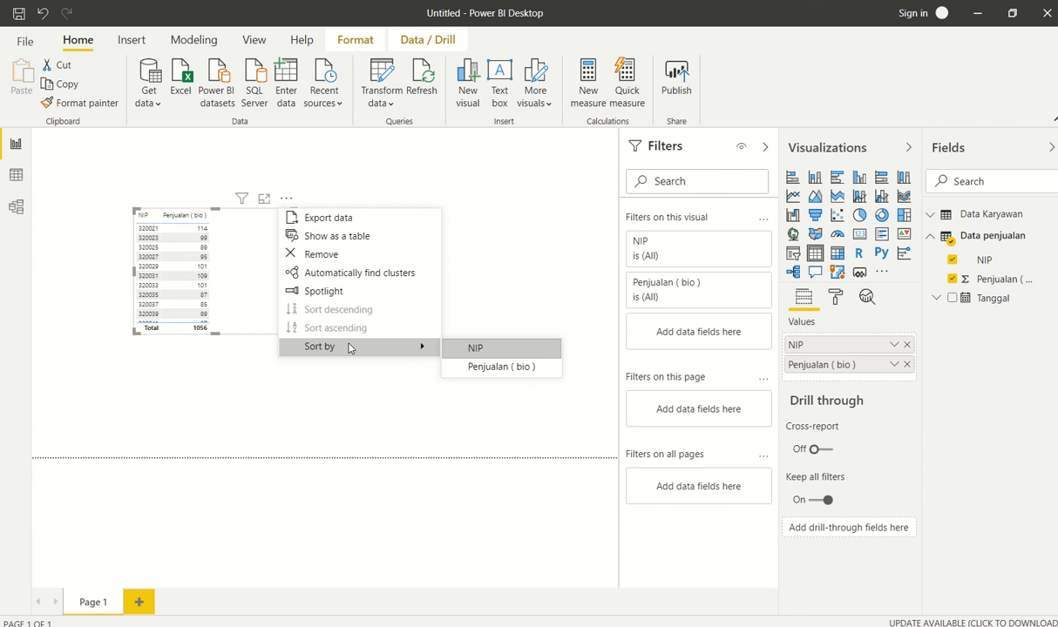
left_click(501, 367)
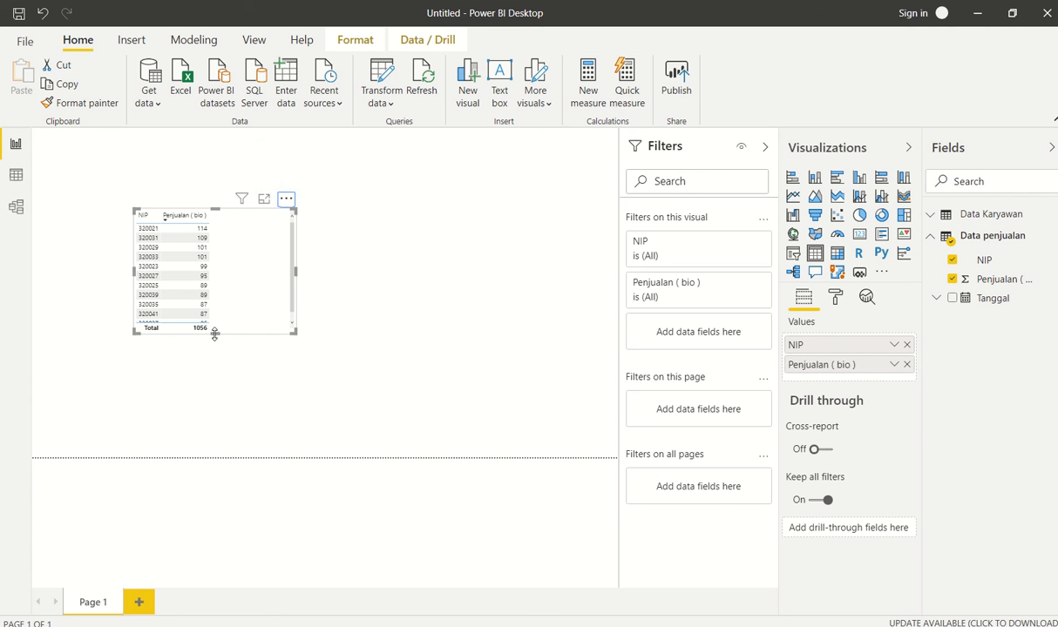
left_click_drag(216, 334, 215, 384)
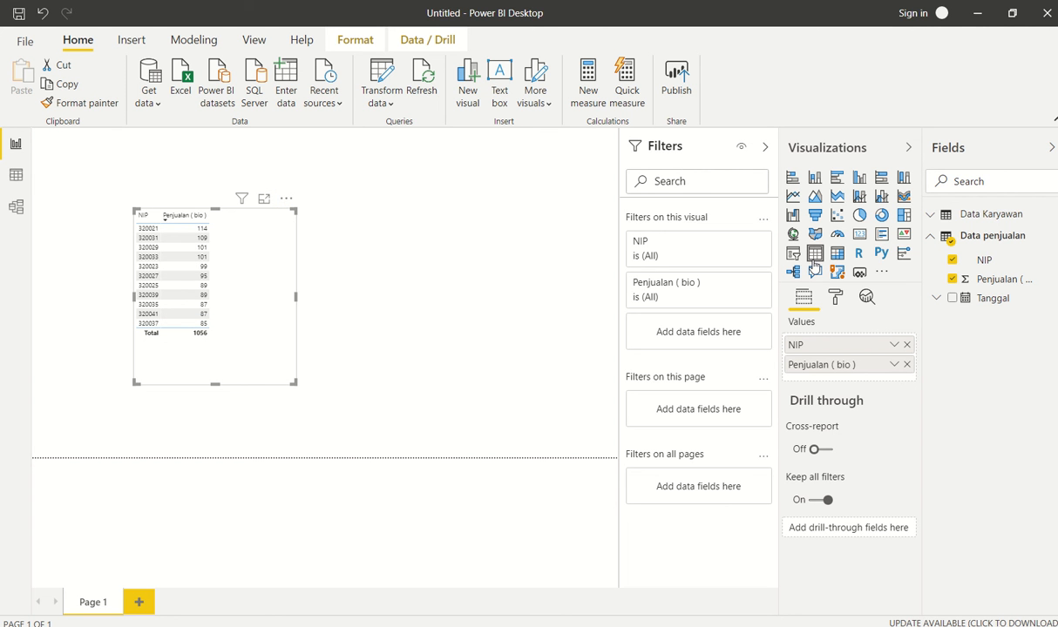
- Try the visual as a clustered column chart and switch it back to a table
left_click(859, 179)
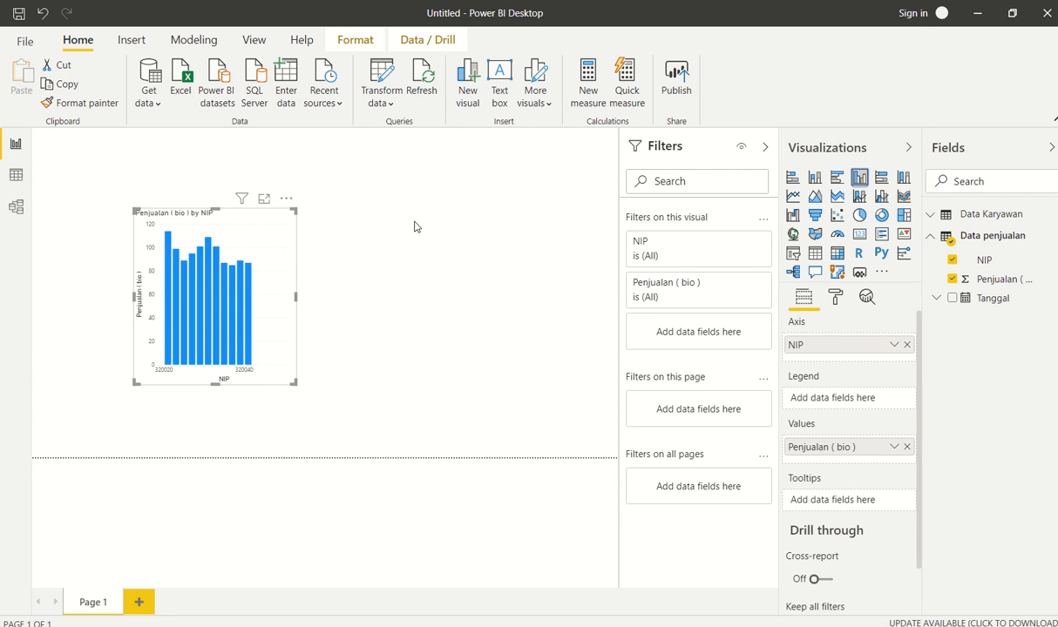
left_click(286, 200)
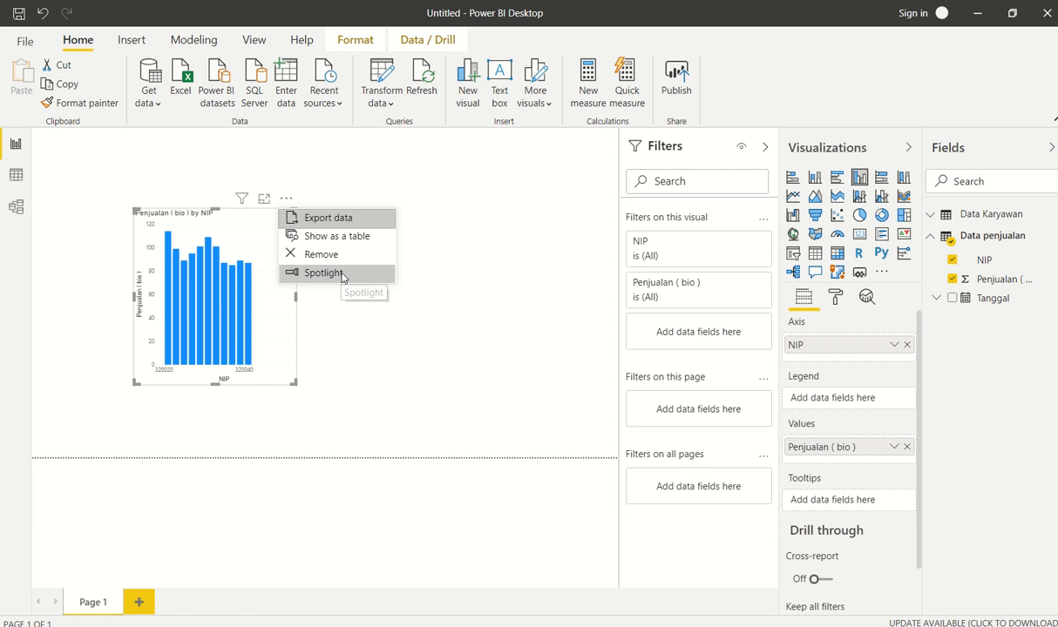
left_click(814, 253)
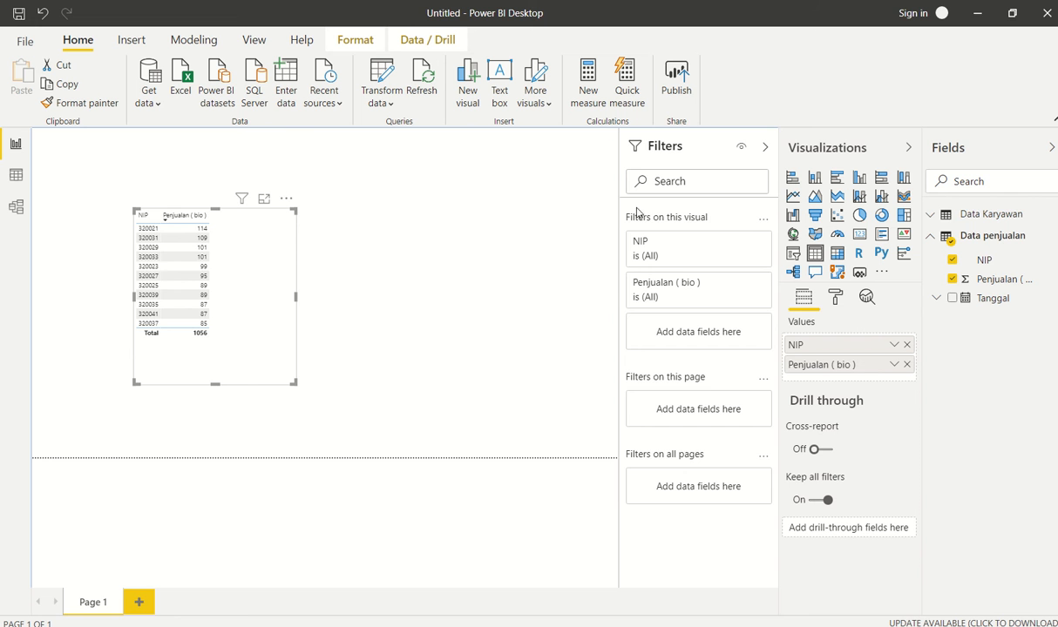
- Collapse the report's Filters pane and delete the relationship between Data Karyawan and Data penjualan in model view
left_click(765, 147)
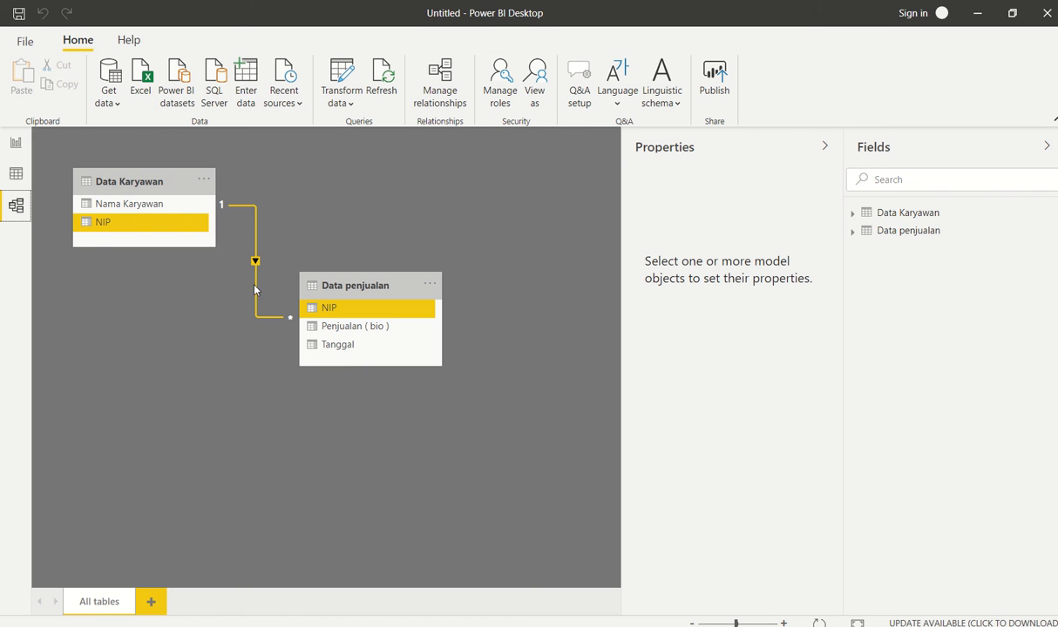
right_click(255, 232)
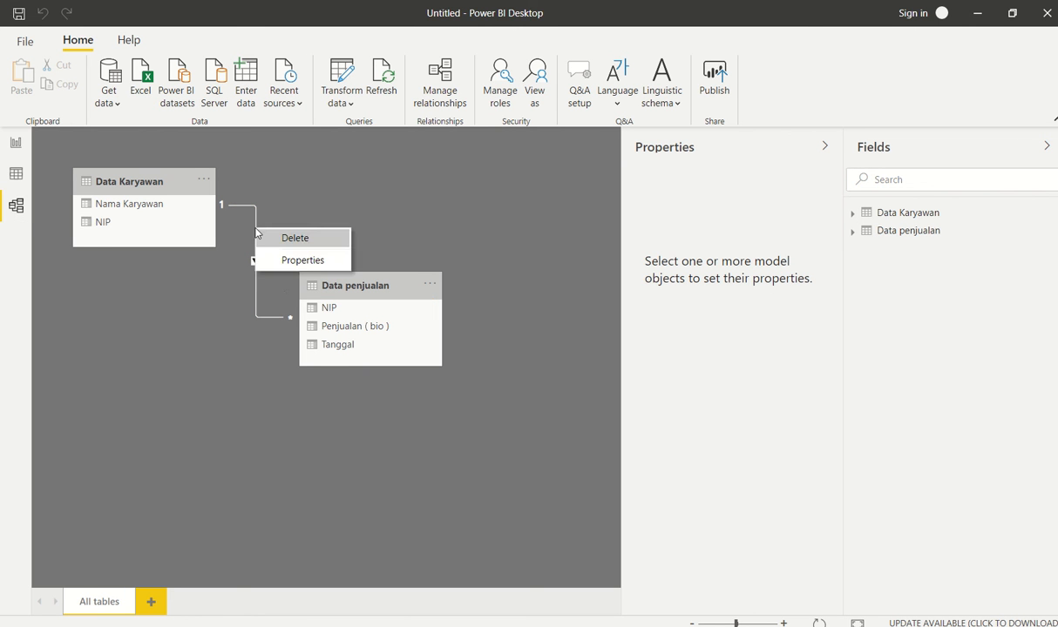
left_click(300, 237)
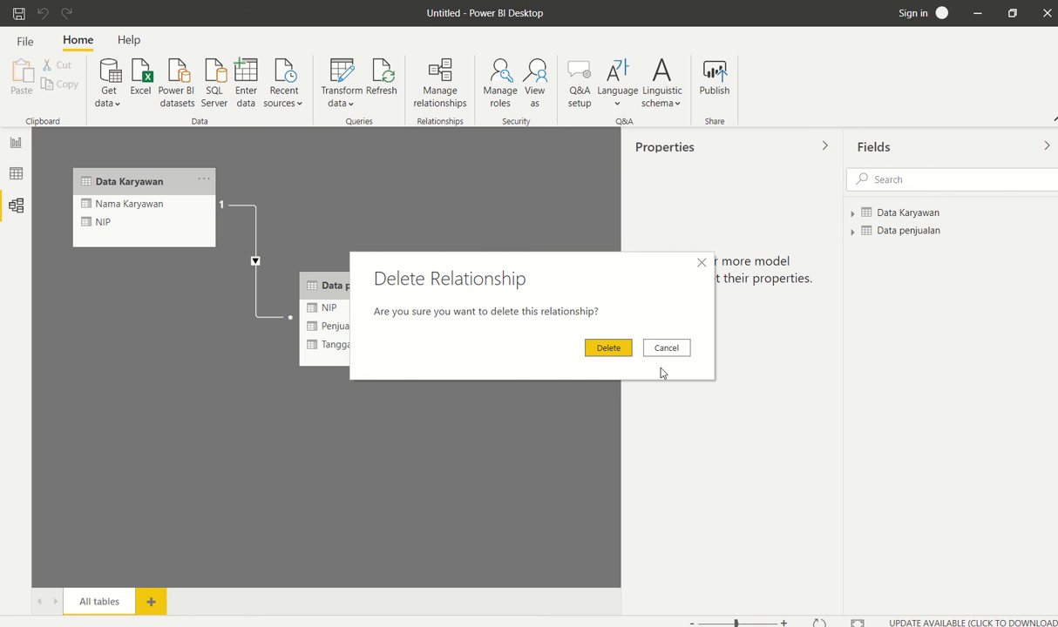
left_click(610, 349)
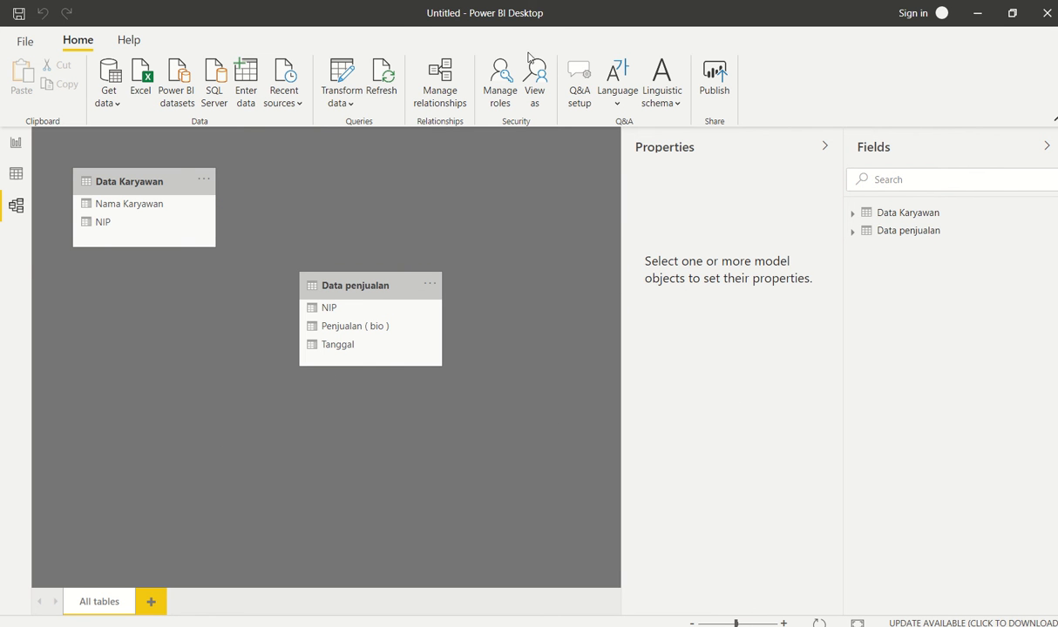
- Create an active one-to-many relationship from Data Karyawan to Data penjualan using their NIP columns
left_click(440, 102)
left_click(278, 455)
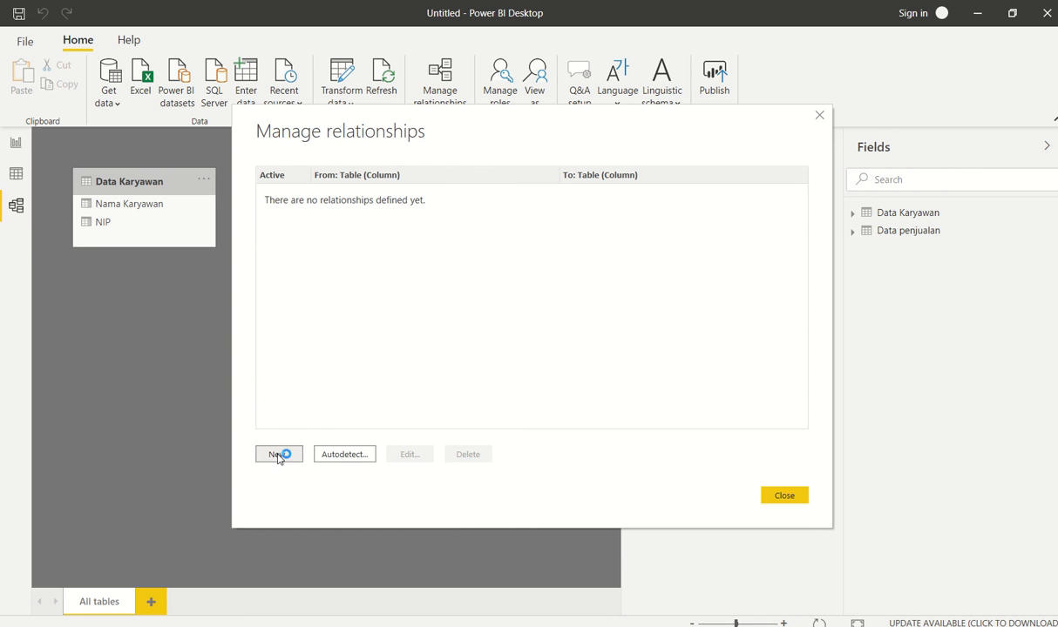
left_click(521, 175)
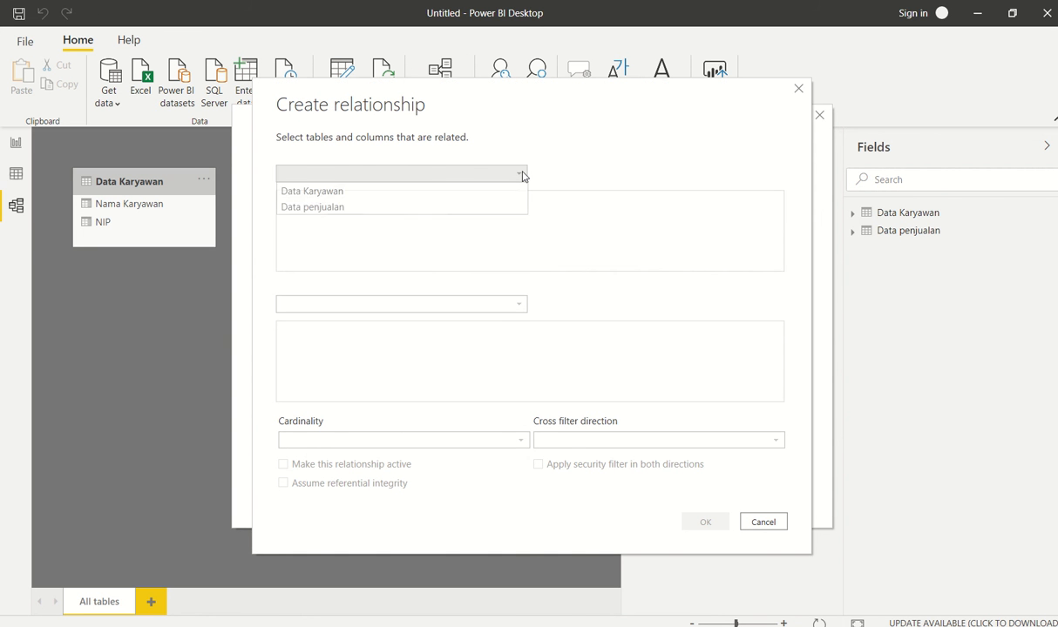
left_click(380, 196)
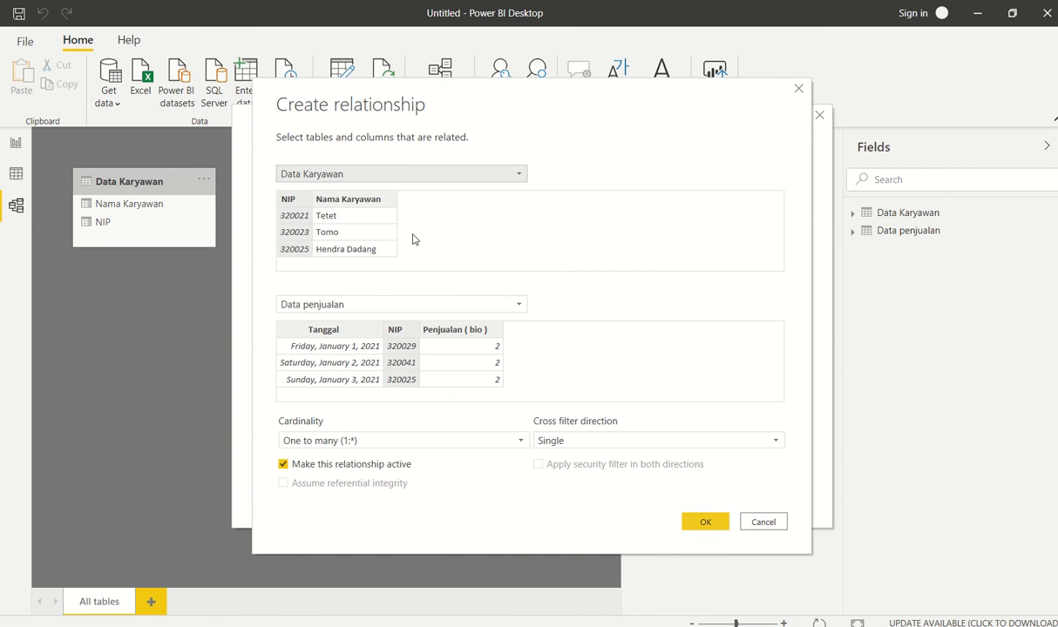
left_click(277, 198)
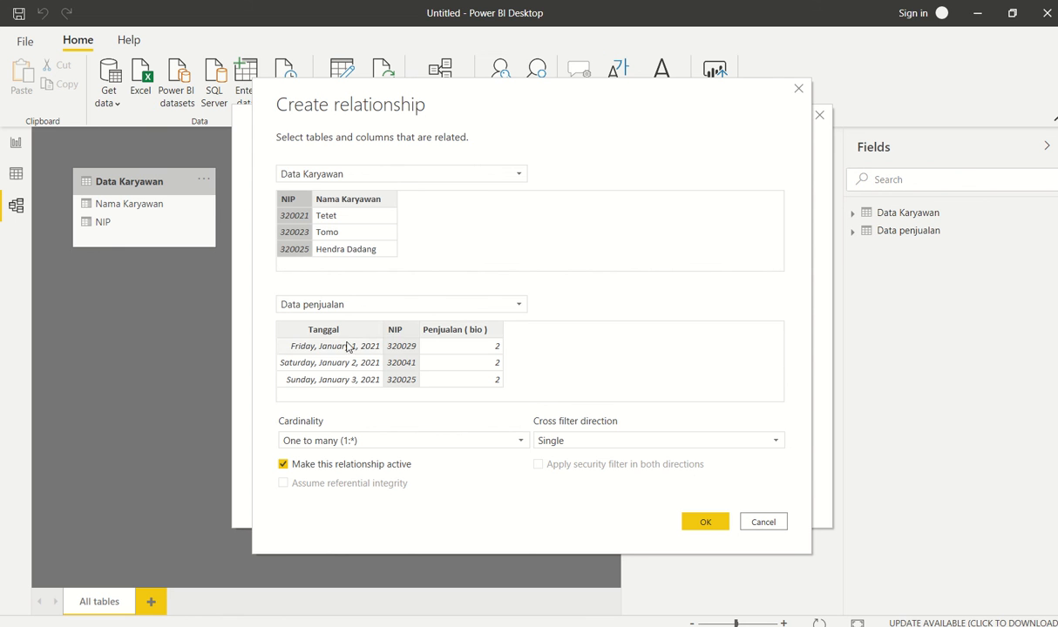
left_click(398, 332)
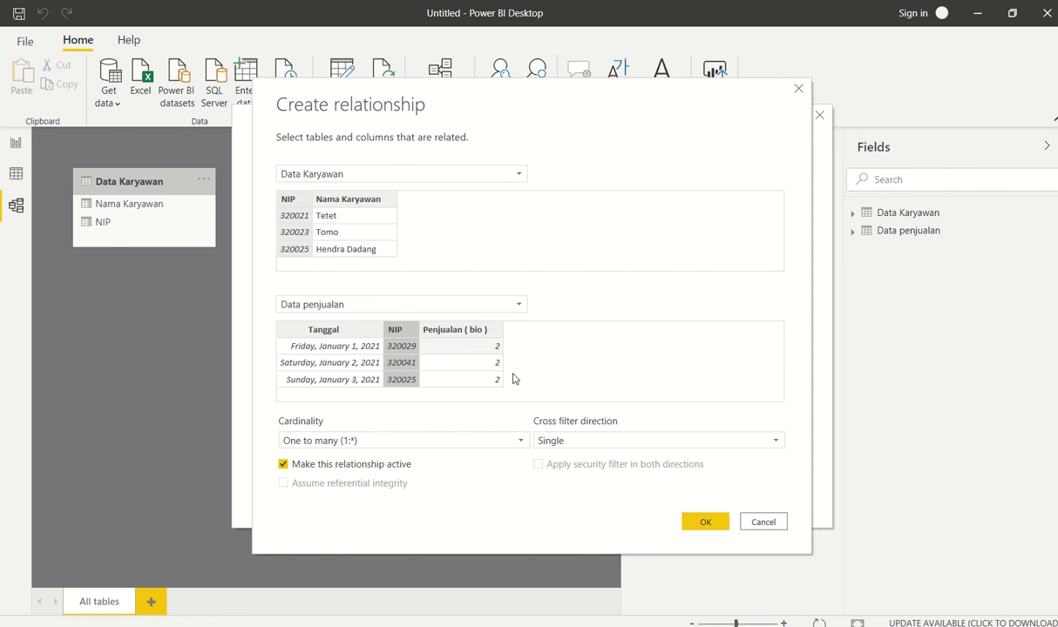
left_click(705, 523)
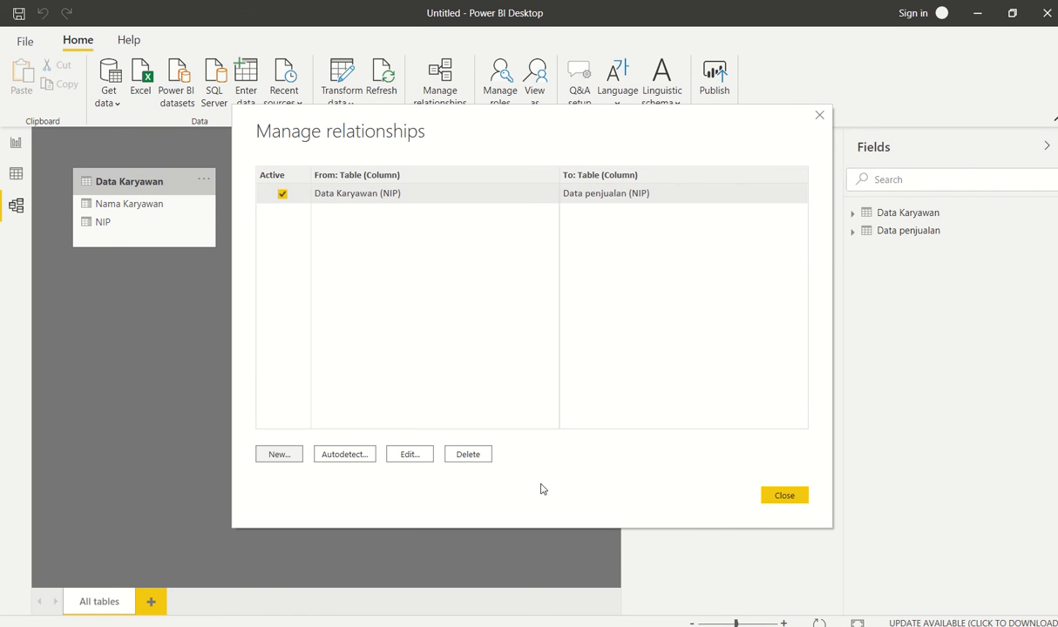
left_click(789, 497)
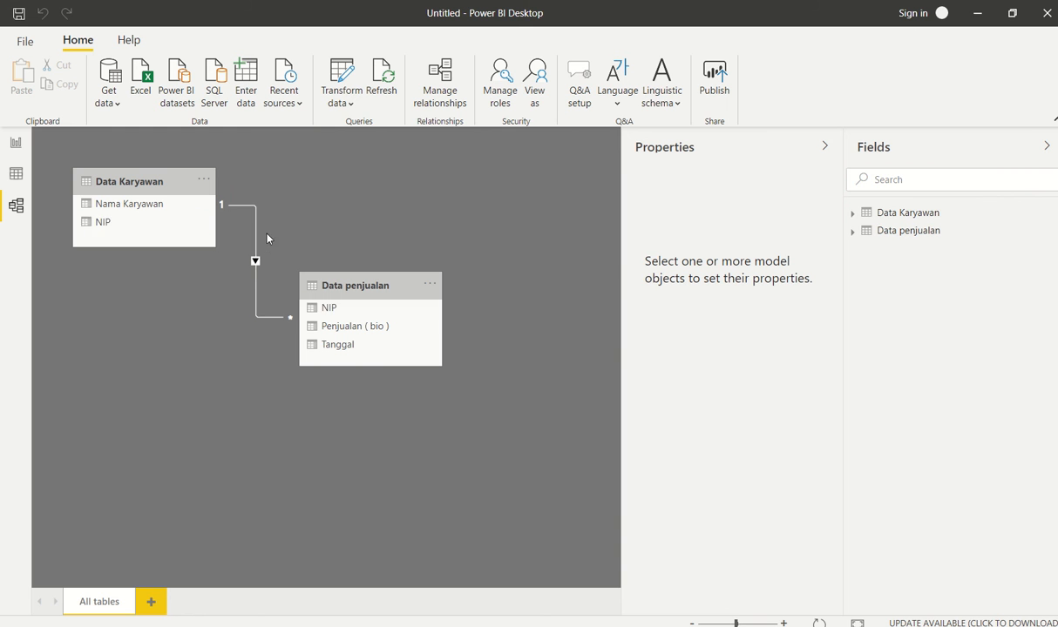
- Add Nama Karyawan from Data Karyawan to the report's table visual, between NIP and Penjualan ( bio )
left_click(16, 142)
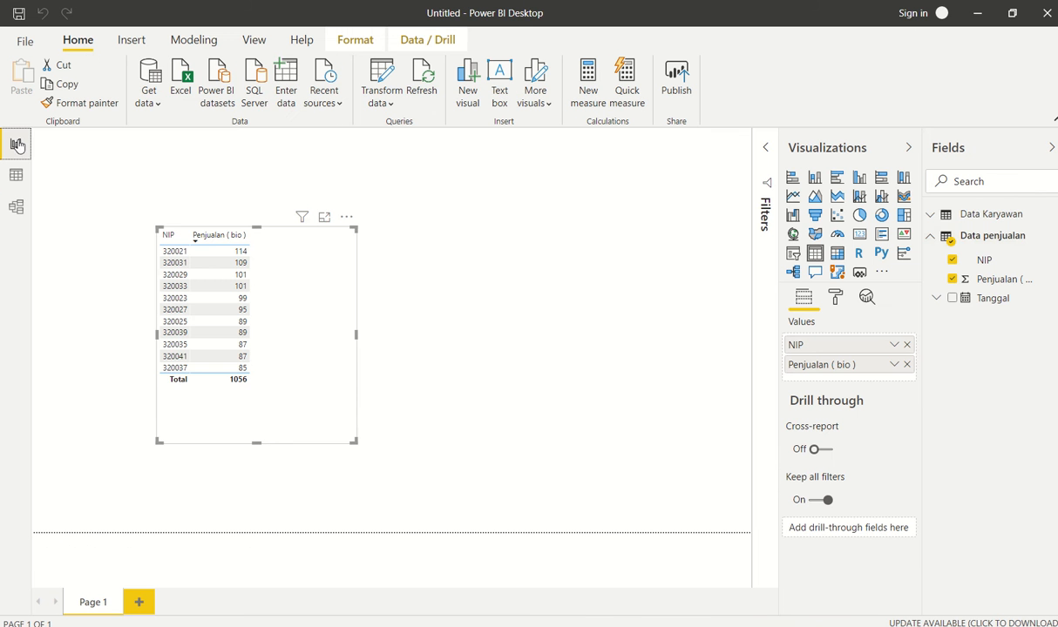
left_click(933, 214)
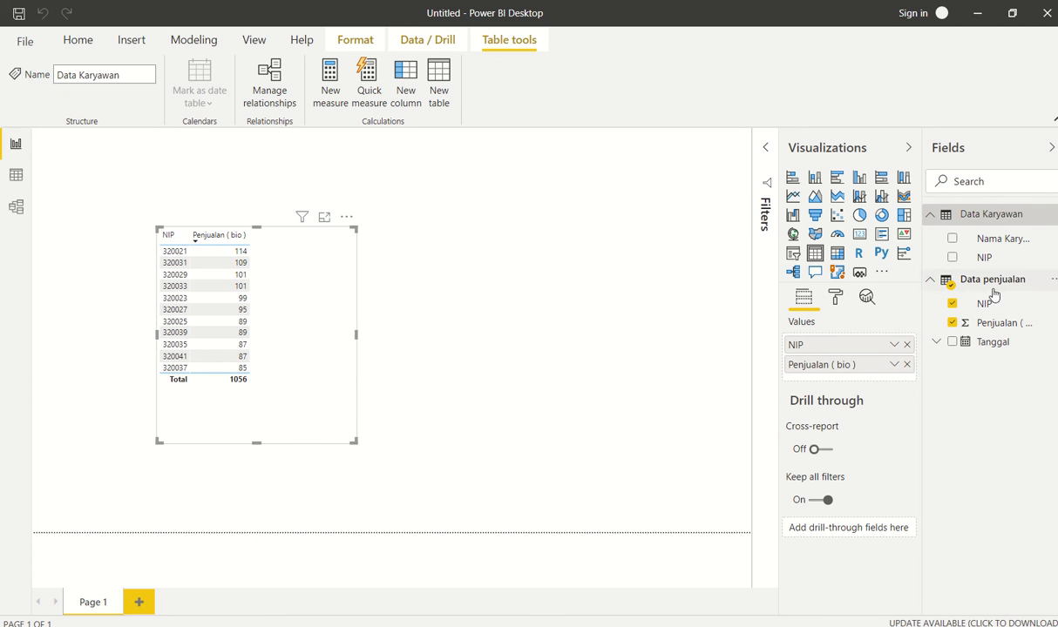
left_click(423, 332)
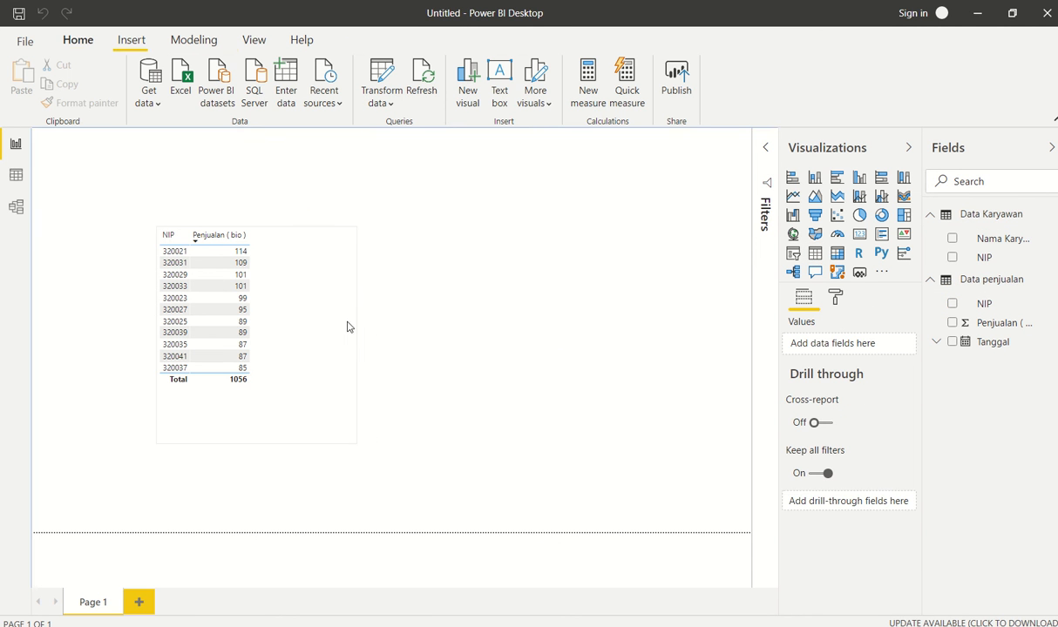
left_click(330, 316)
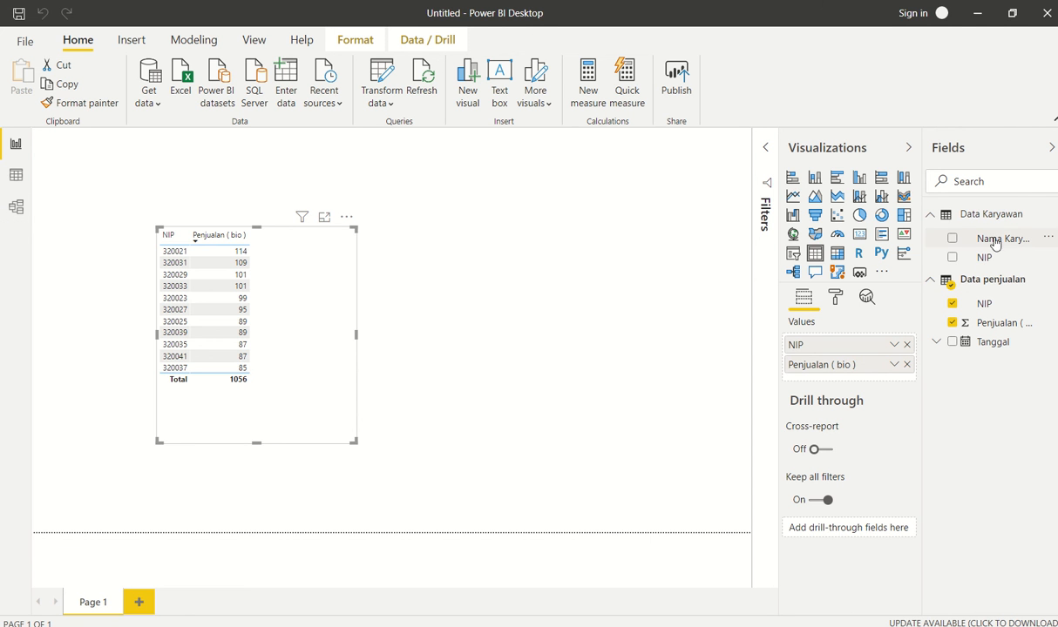
left_click_drag(1000, 244, 864, 364)
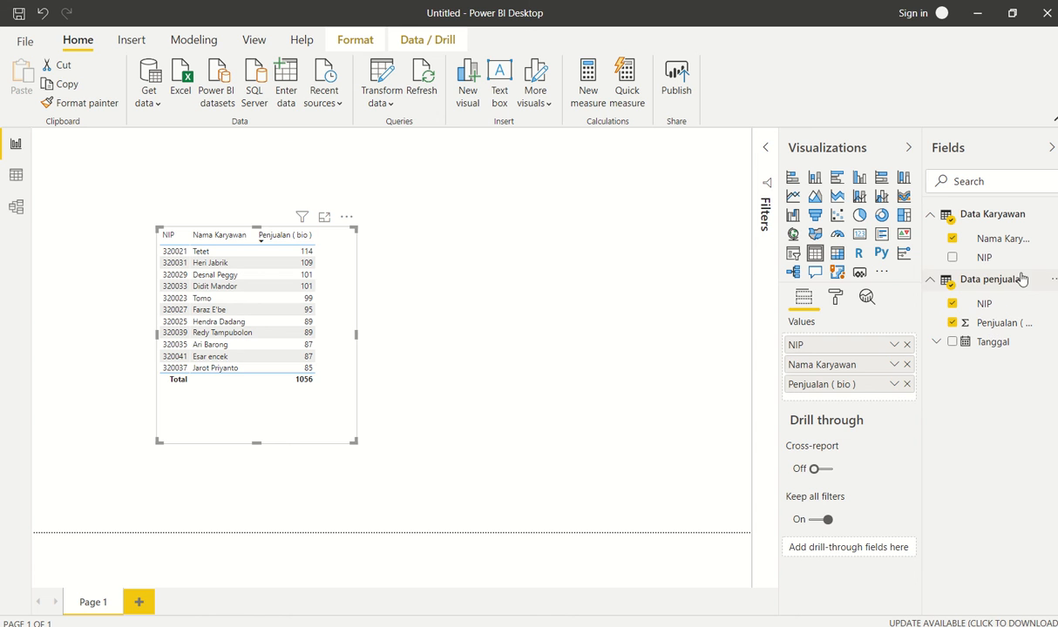
- Open the Data penjualan query for editing and merge it with Data Karyawan on NIP using a Left Outer join
left_click(15, 175)
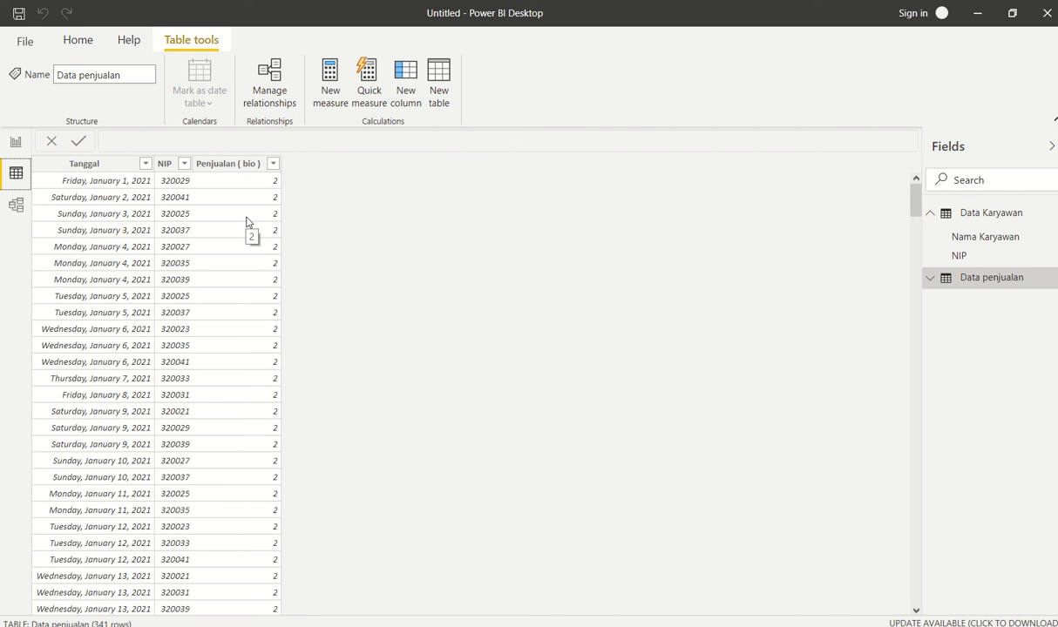
left_click(15, 142)
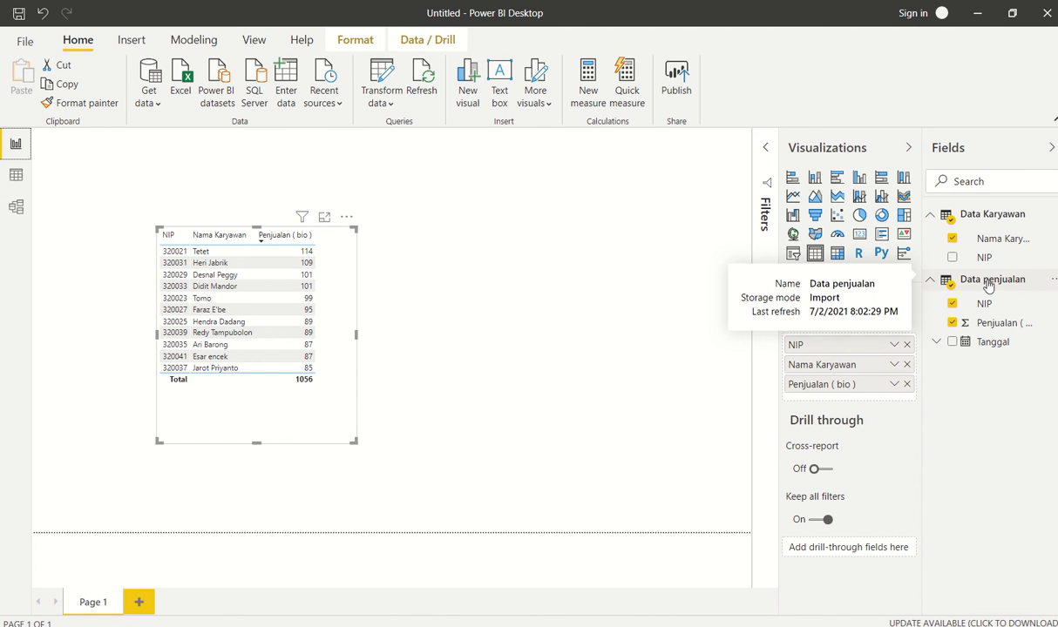
left_click(1052, 284)
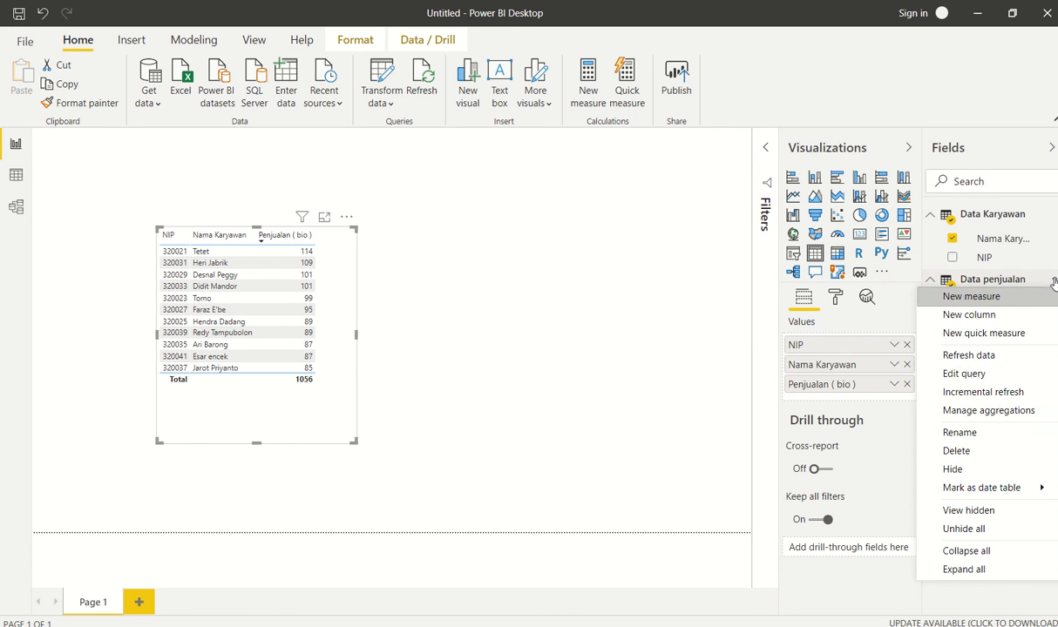
left_click(976, 374)
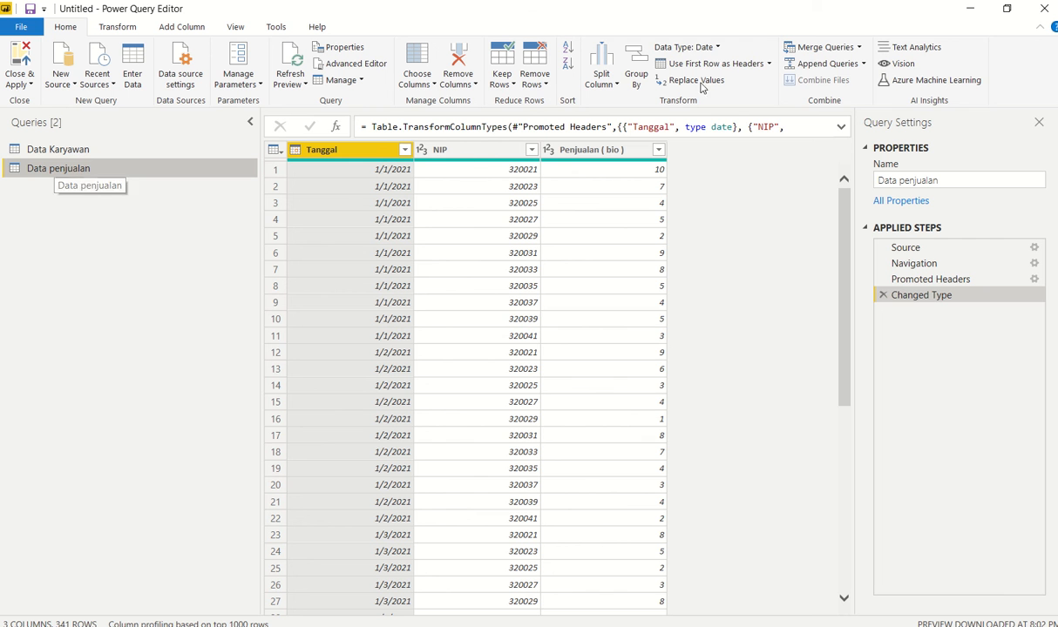
left_click(841, 50)
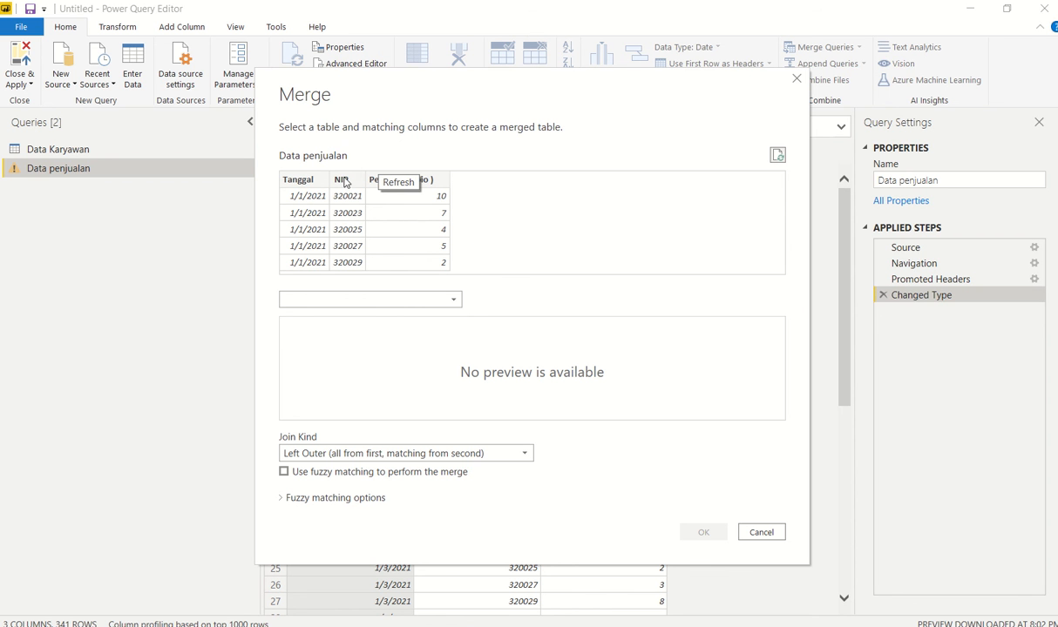
left_click(454, 301)
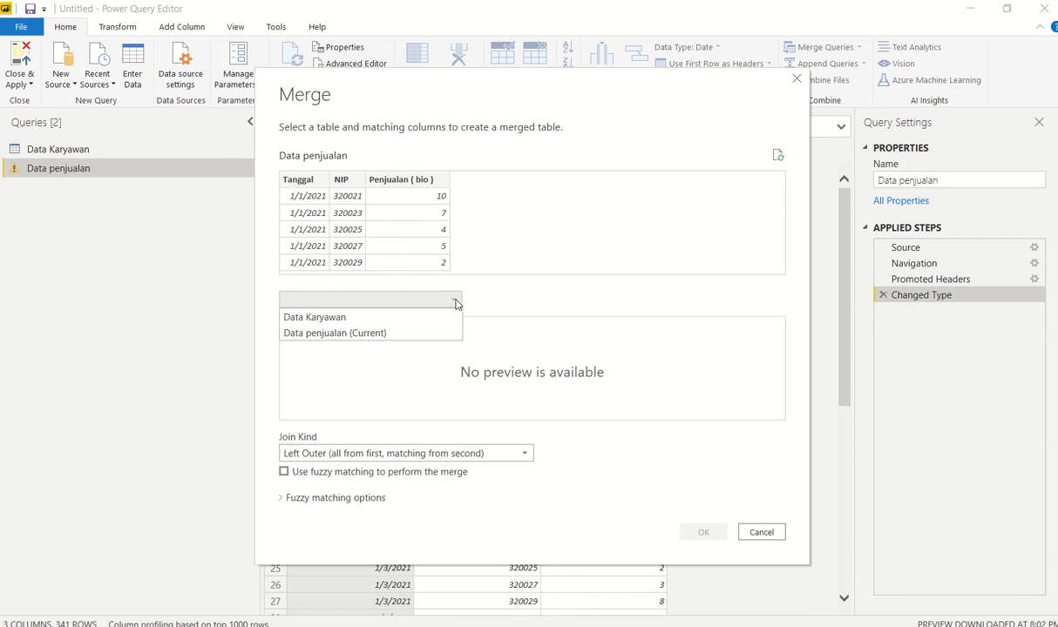
left_click(312, 318)
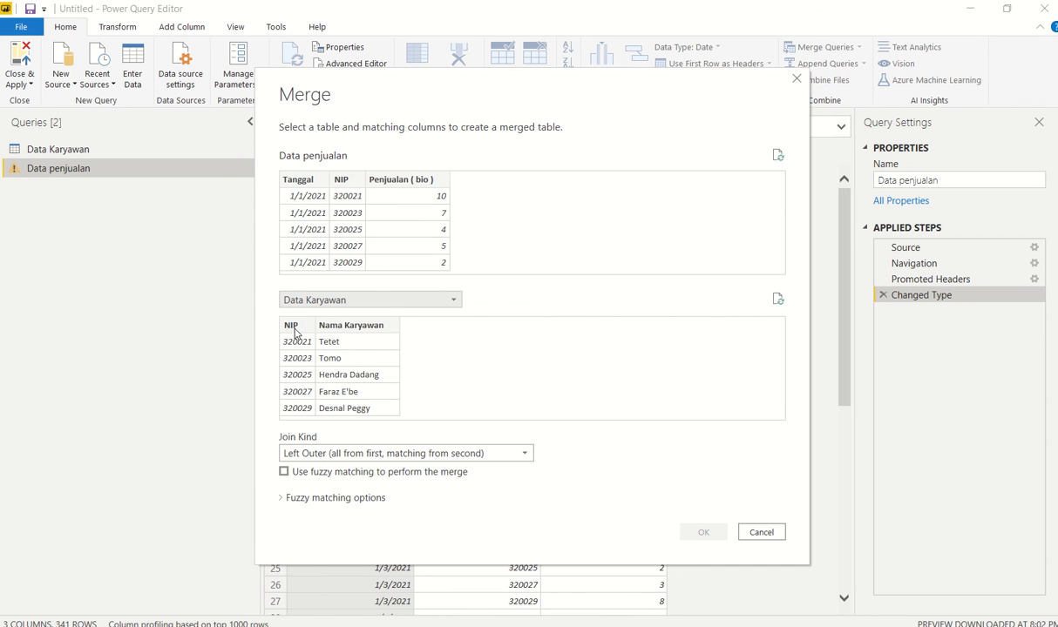
left_click(294, 333)
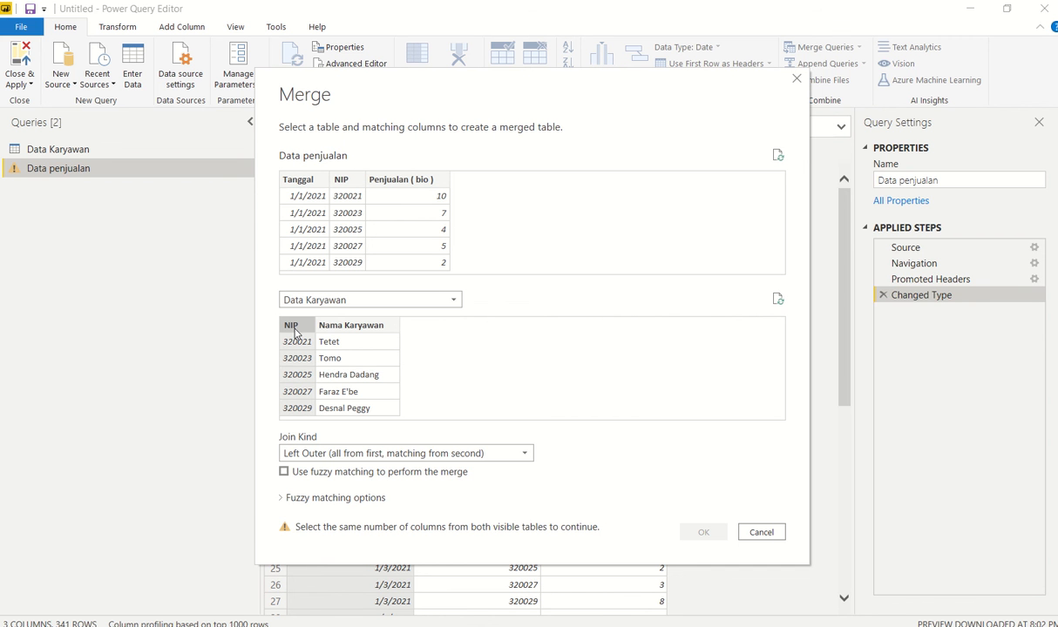
left_click(345, 181)
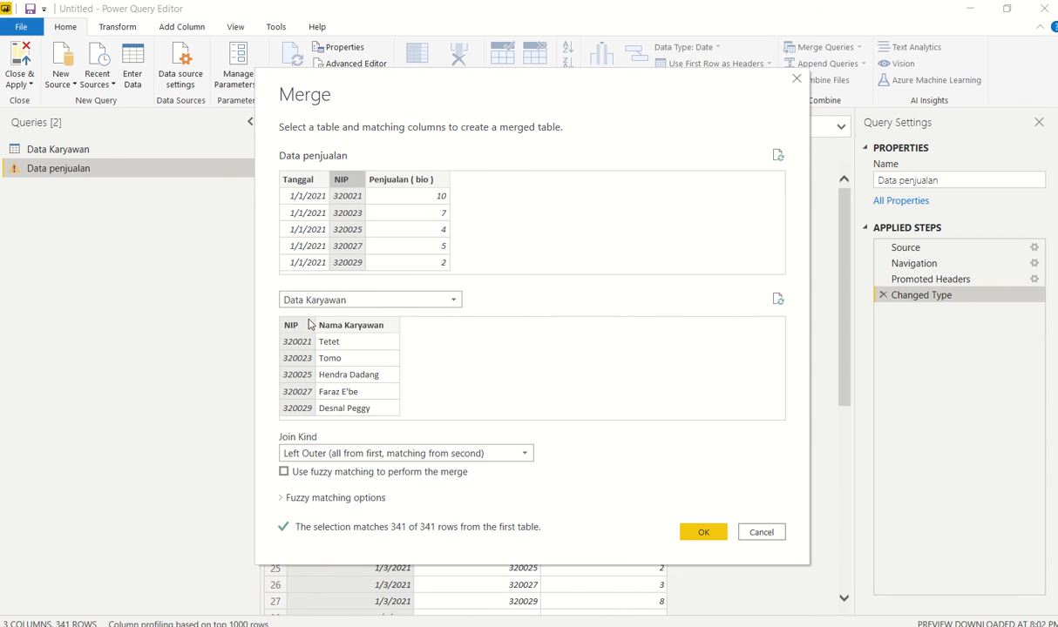
left_click(703, 533)
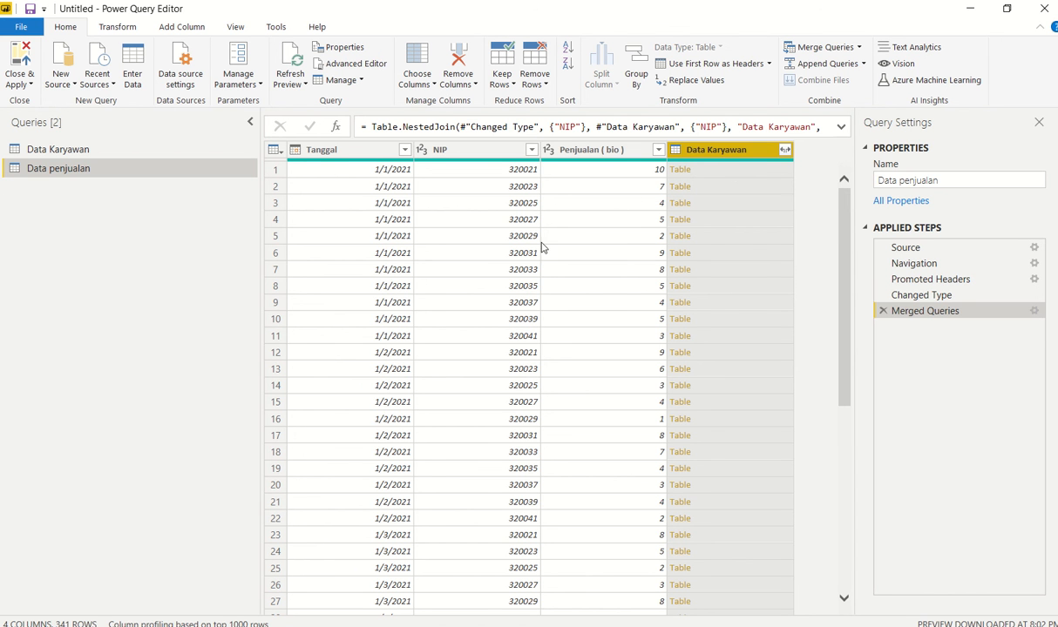
- Expand only Nama Karyawan from the merged Data Karyawan column, keeping the original name as prefix, and apply the query changes
left_click(785, 151)
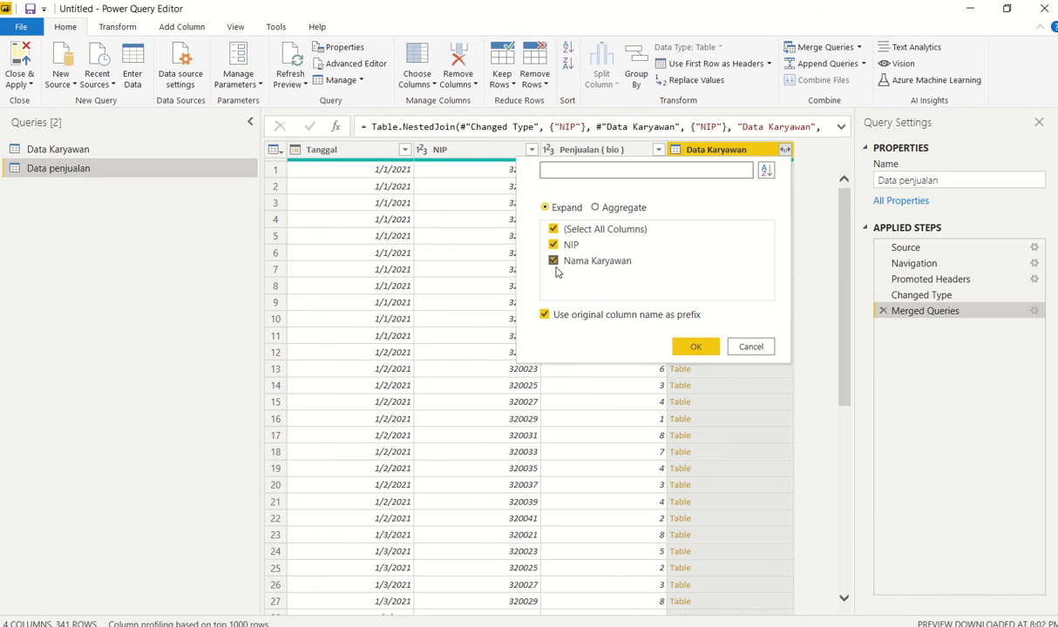
left_click(553, 229)
left_click(554, 263)
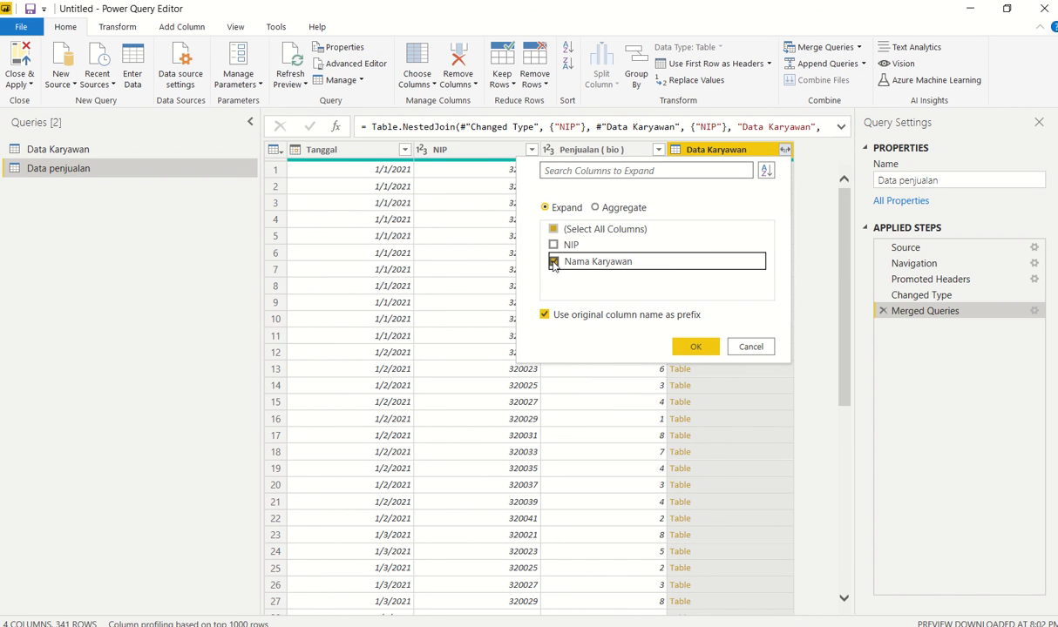
left_click(696, 347)
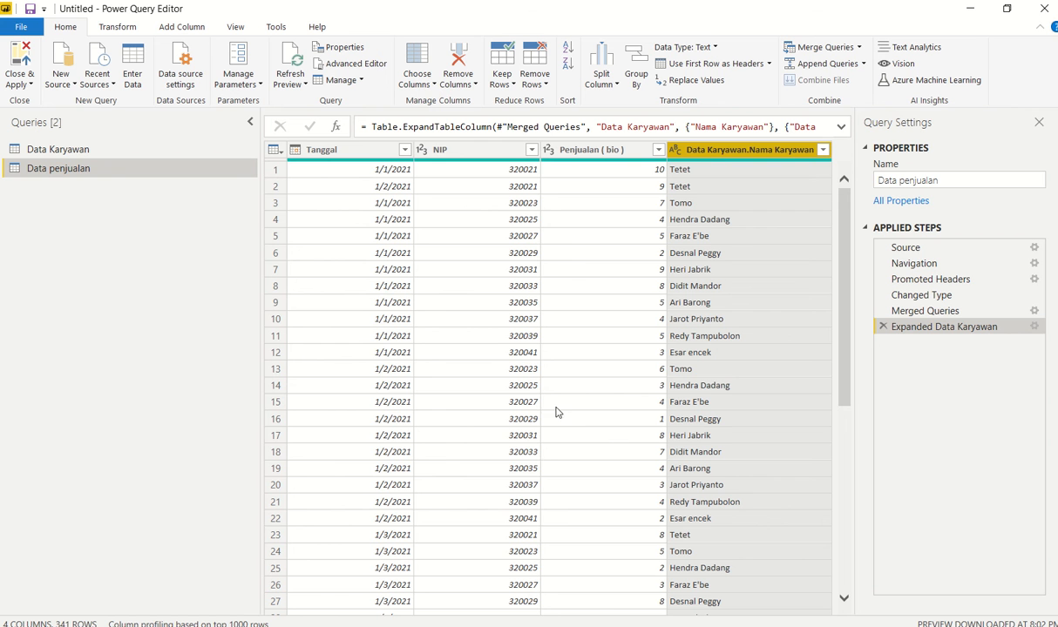
left_click(23, 84)
left_click(40, 100)
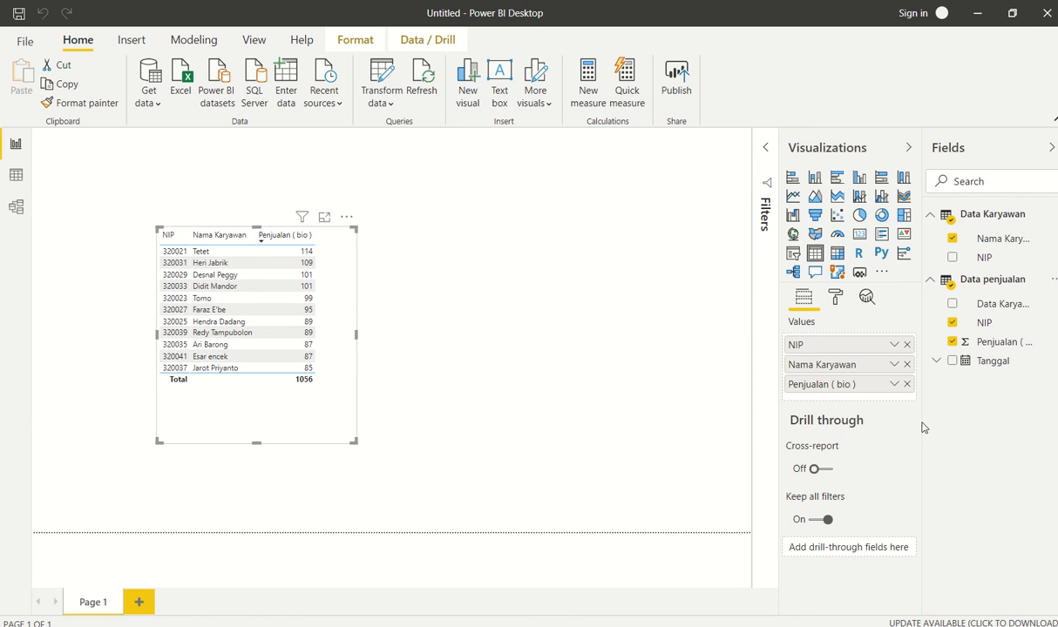
- Widen the Fields pane to show full field names and add a second, empty table visual beside the existing table
left_click_drag(924, 423, 818, 426)
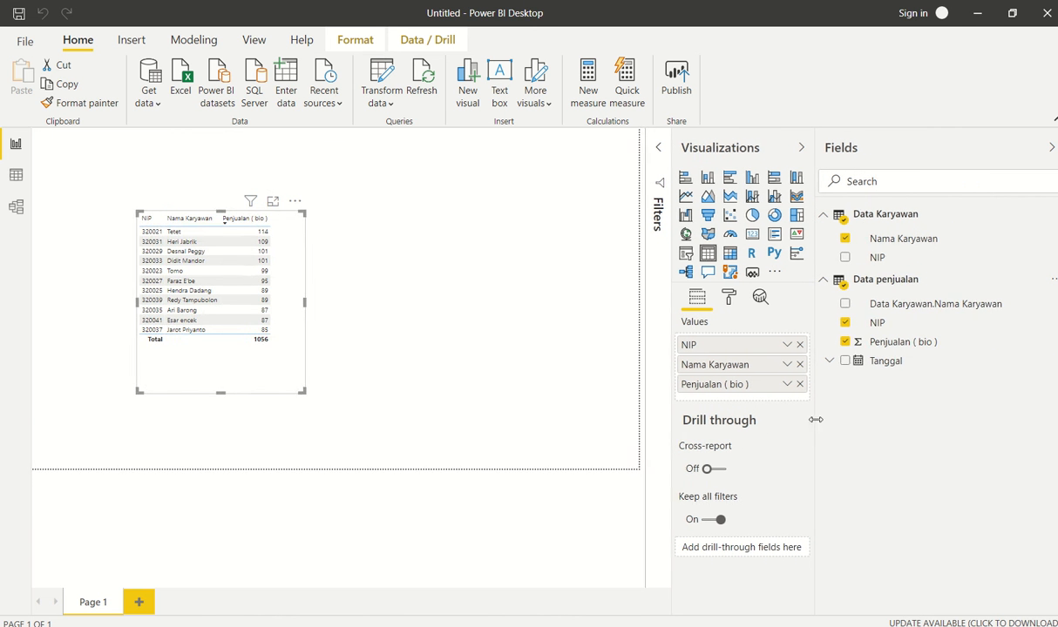
left_click(531, 359)
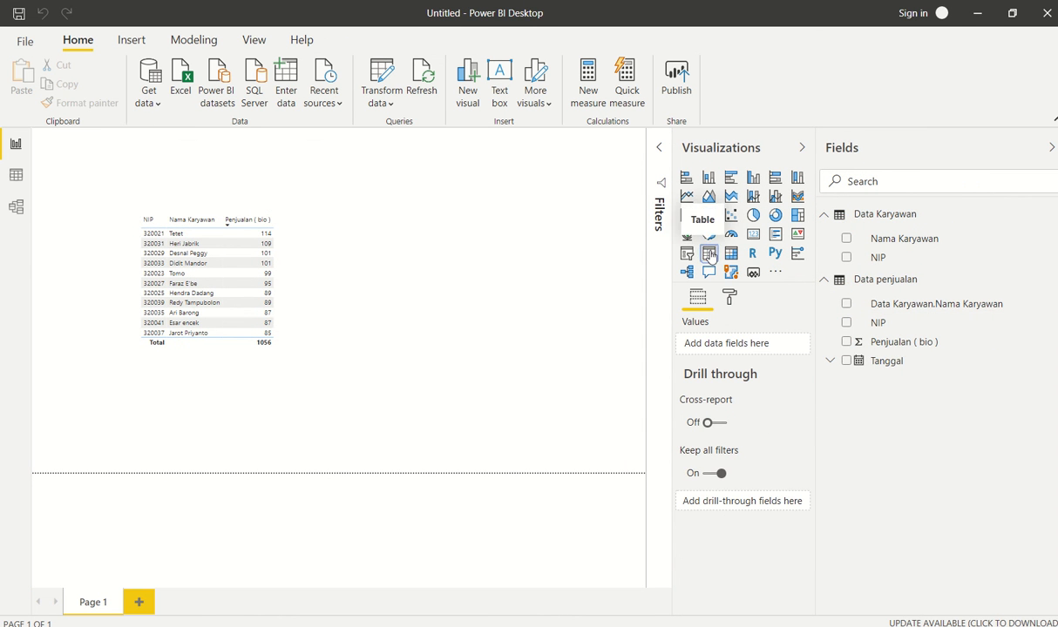
left_click(709, 253)
left_click_drag(175, 155, 405, 238)
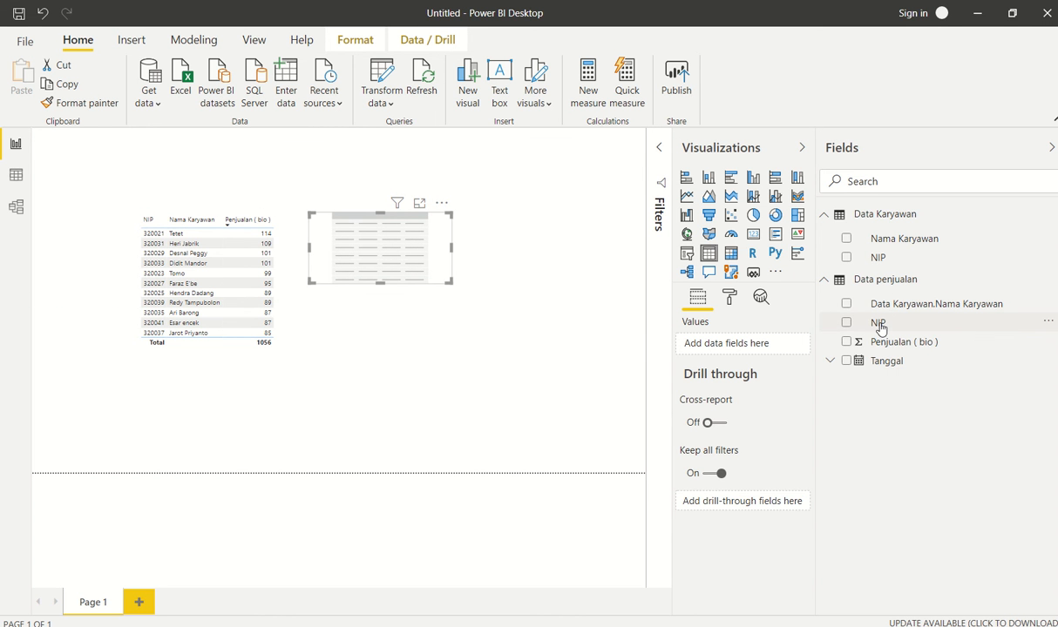
- Fill the new table with Data penjualan's NIP set to Don't summarize, Data Karyawan.Nama Karyawan and Penjualan ( bio )
left_click_drag(880, 328, 732, 343)
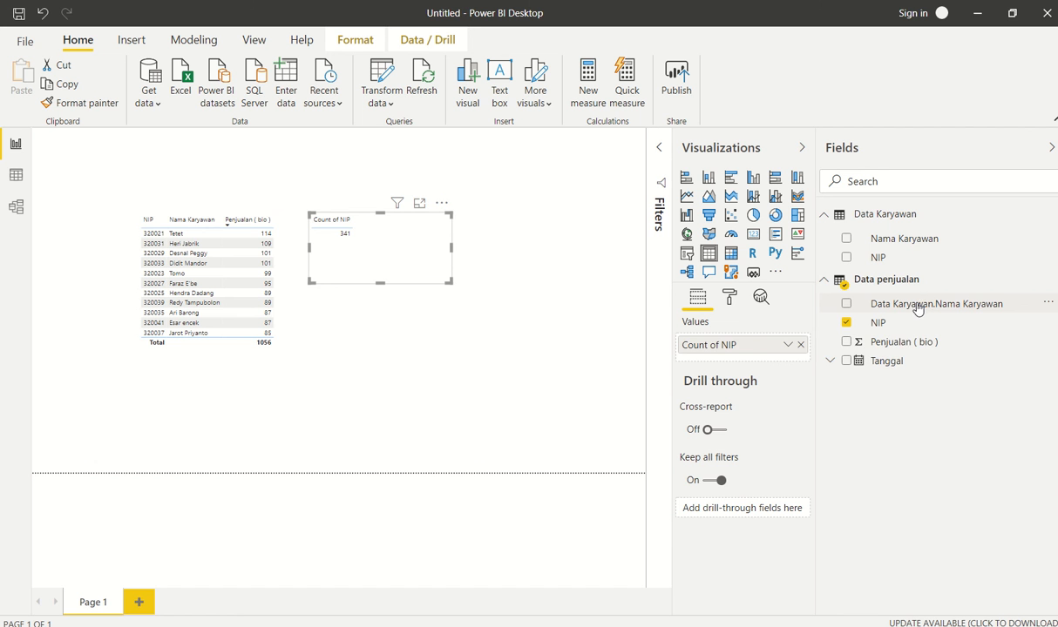
left_click_drag(918, 309, 906, 347)
left_click(788, 345)
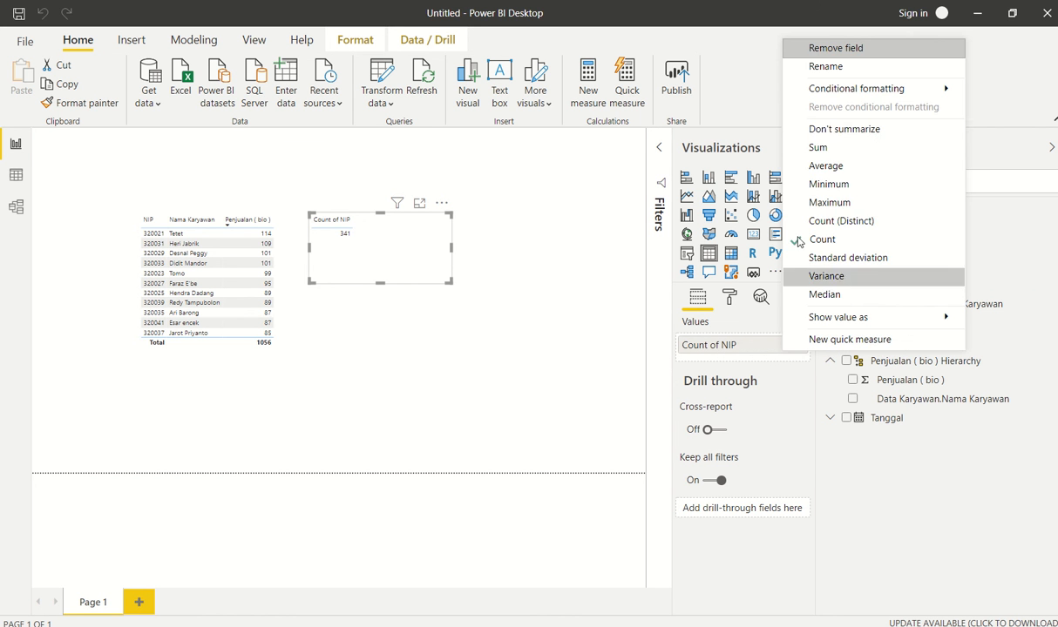
left_click(833, 125)
left_click_drag(883, 298, 760, 358)
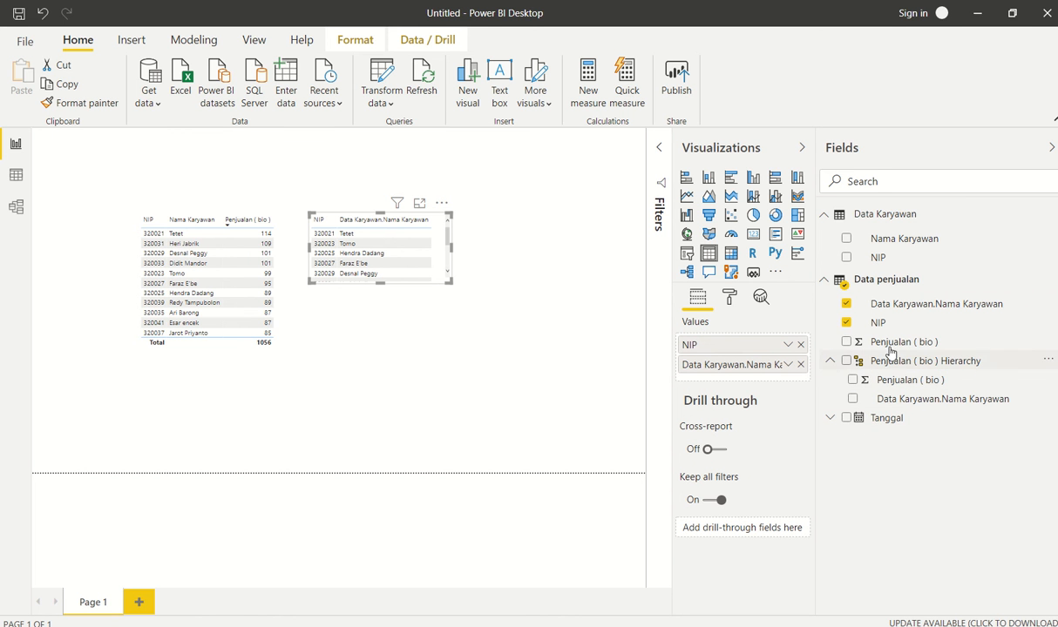
left_click_drag(858, 343, 789, 381)
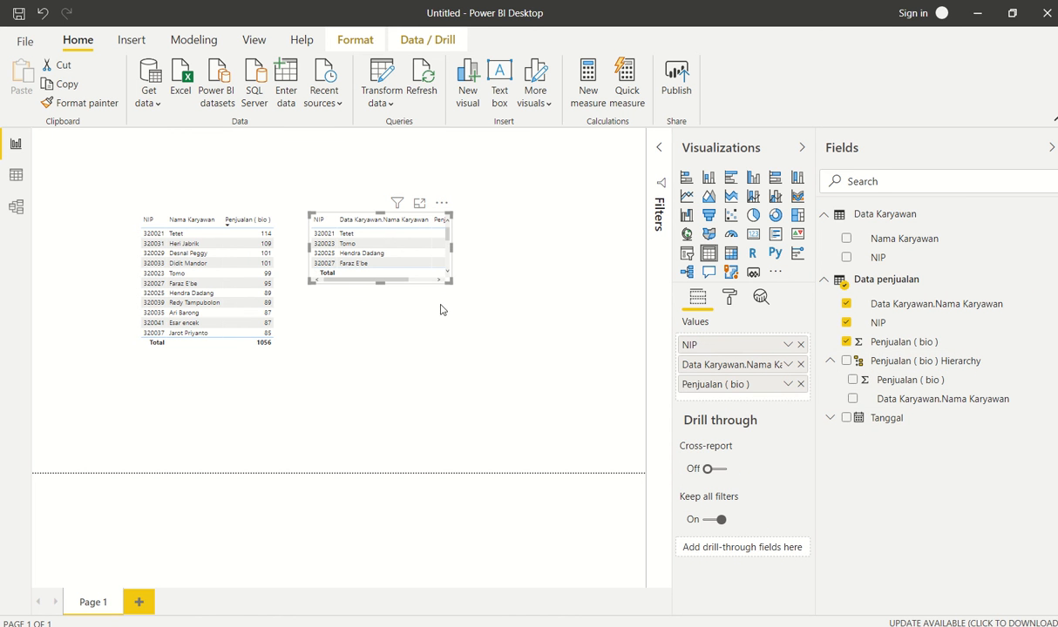
- Enlarge the new table visual to fit all its rows and columns, and move the first table away from it
left_click_drag(449, 283, 513, 377)
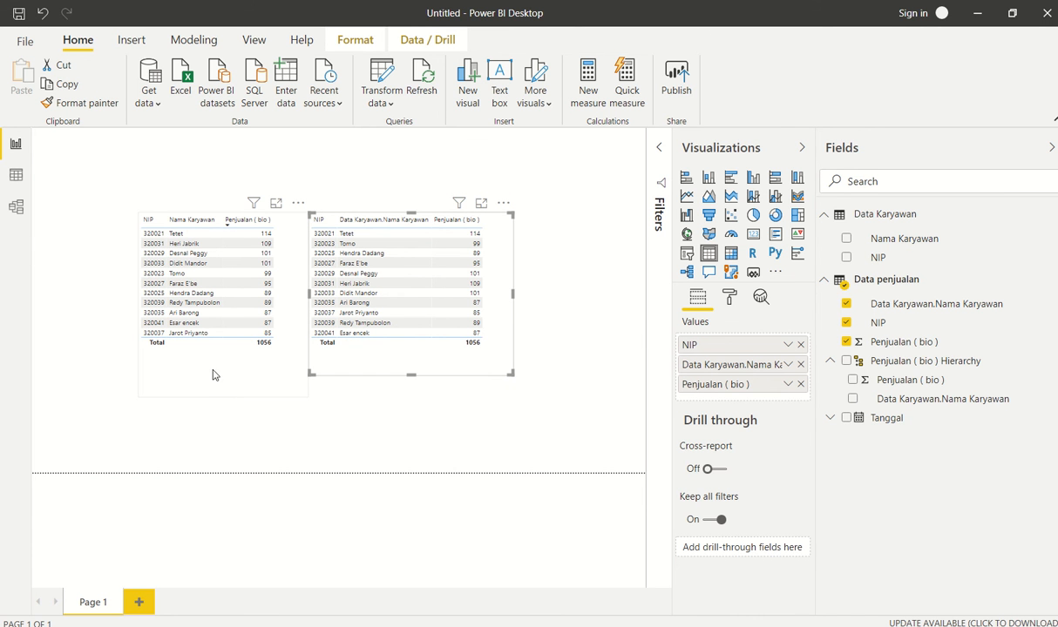
left_click_drag(212, 381, 187, 378)
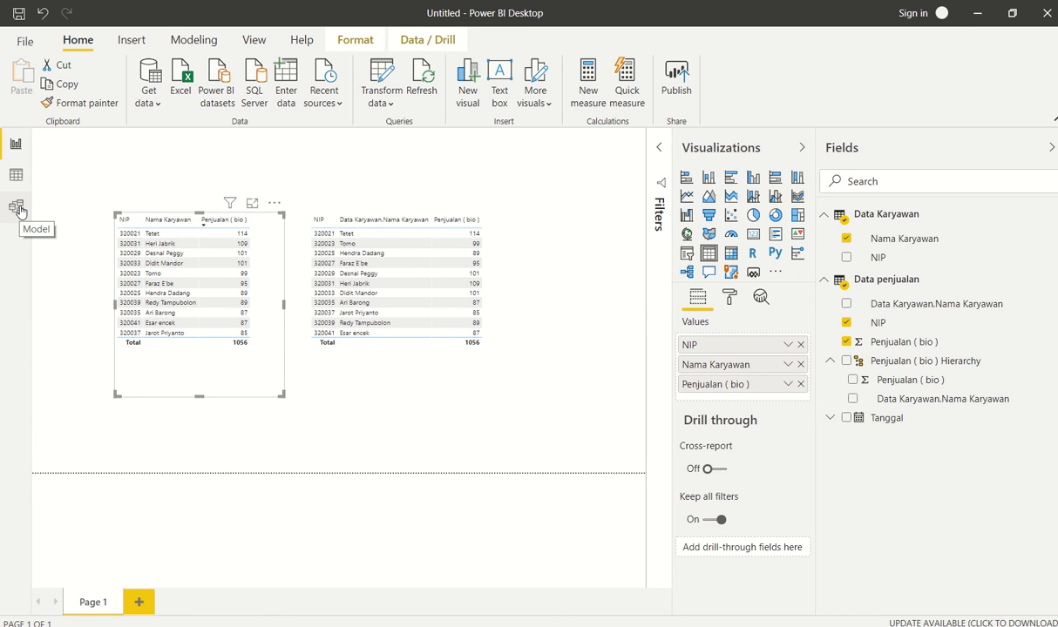
- Delete the NIP relationship between Data Karyawan and Data penjualan in model view
left_click(16, 207)
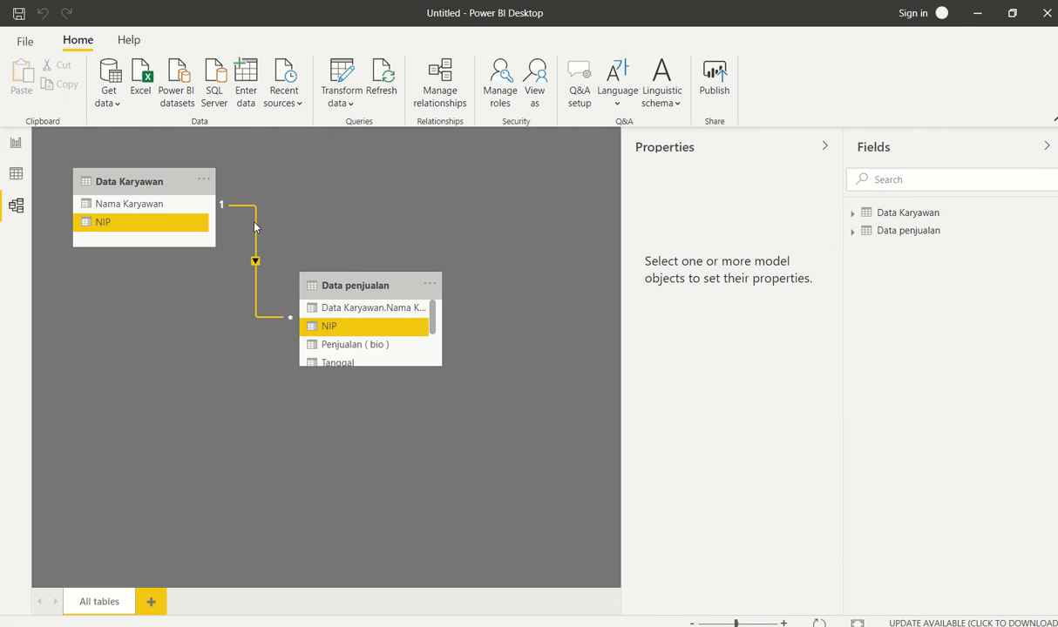
right_click(255, 225)
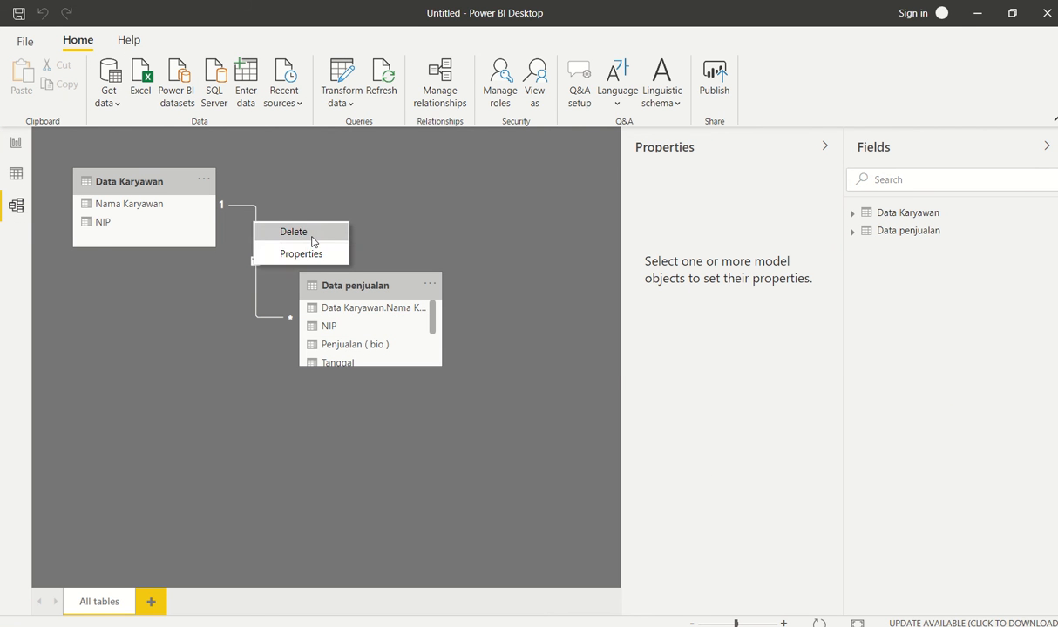
left_click(2, 154)
key("Delete")
left_click(596, 353)
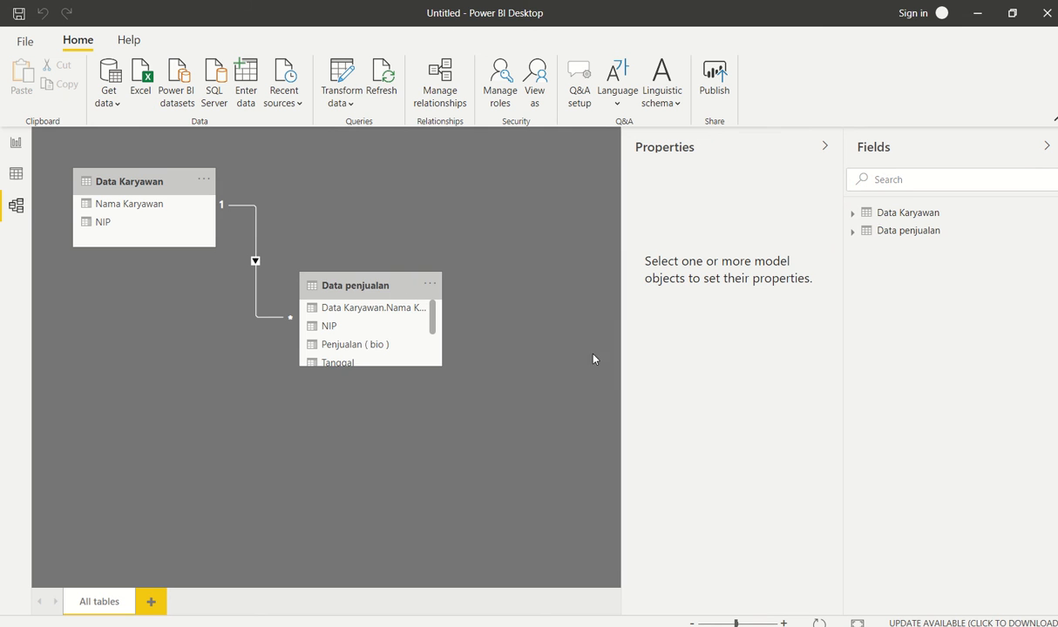
- Remove Nama Karyawan from the first report table and return to the model view
left_click(15, 143)
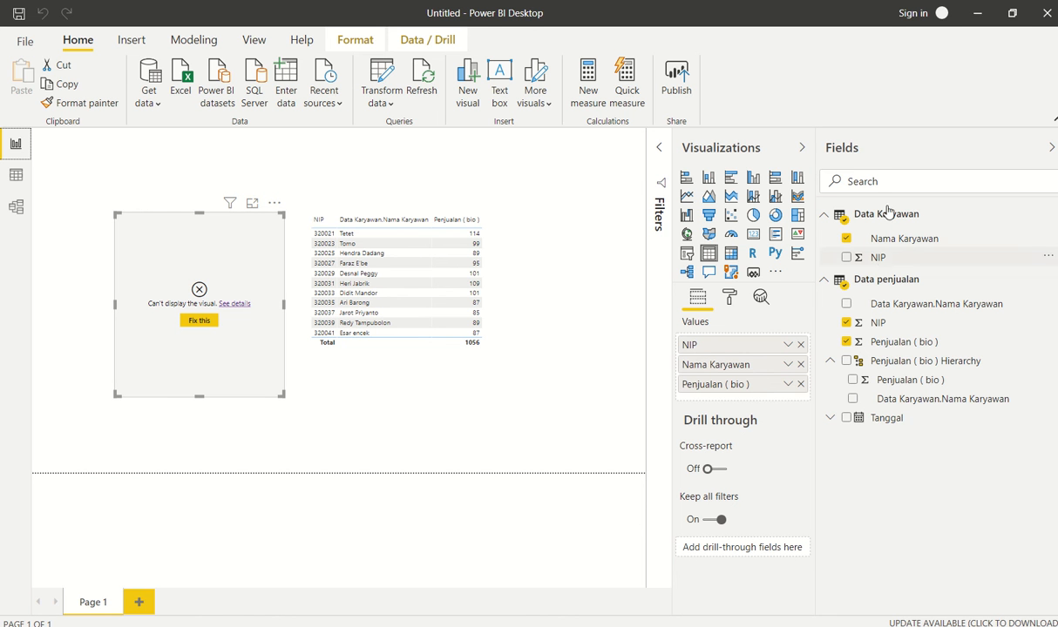
left_click(800, 364)
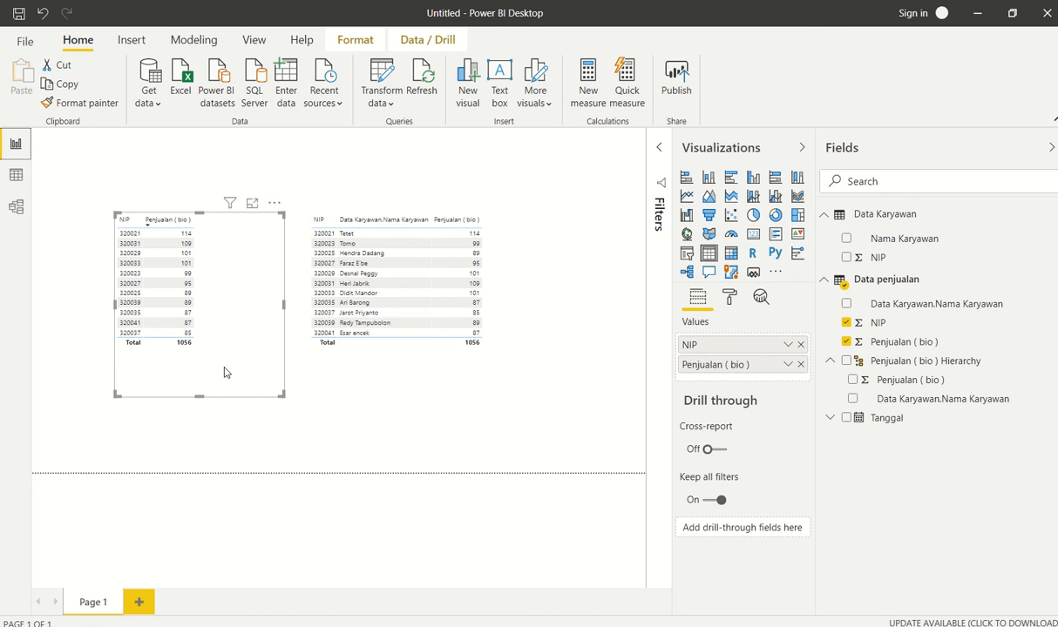
left_click(20, 208)
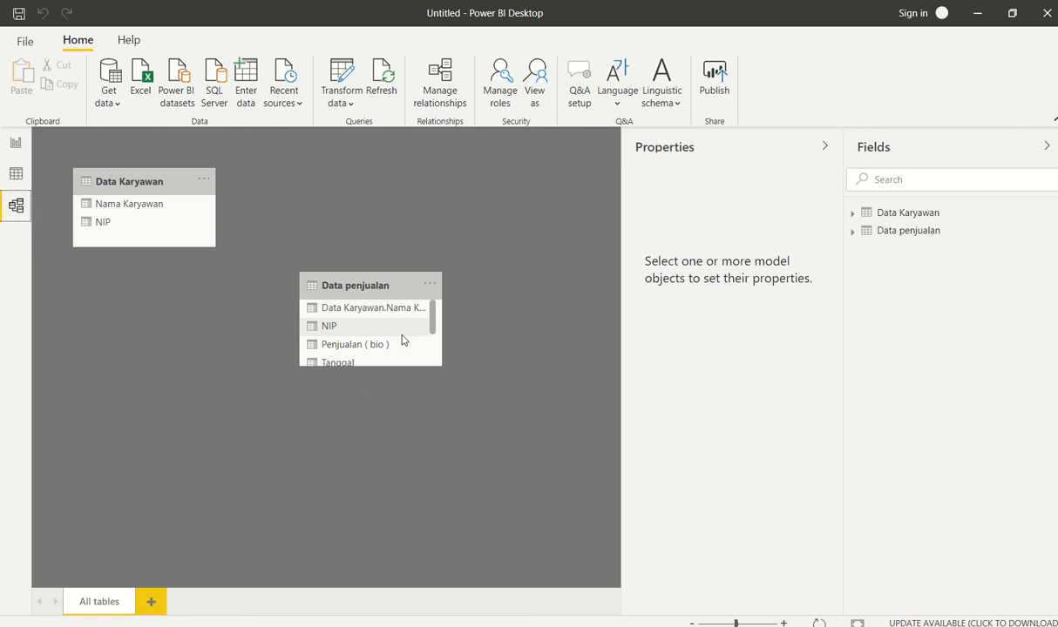